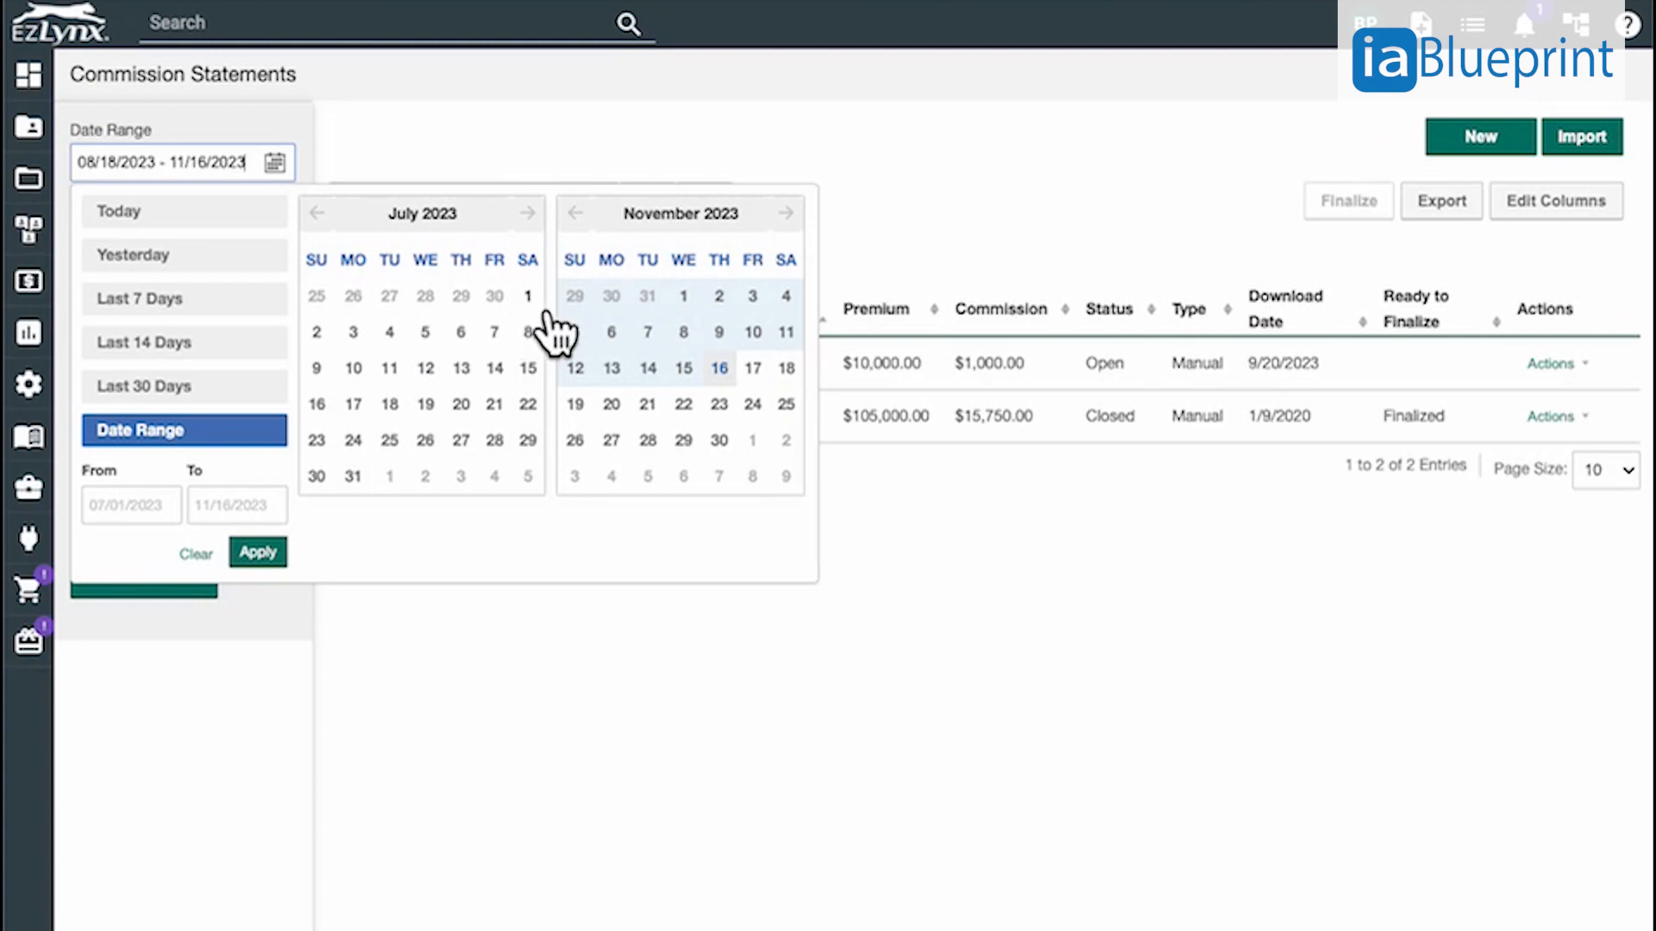
Filter the commission statements to the date range 07/01/2023 - 11/16/2023 and reopen statement HAR0723
click(534, 305)
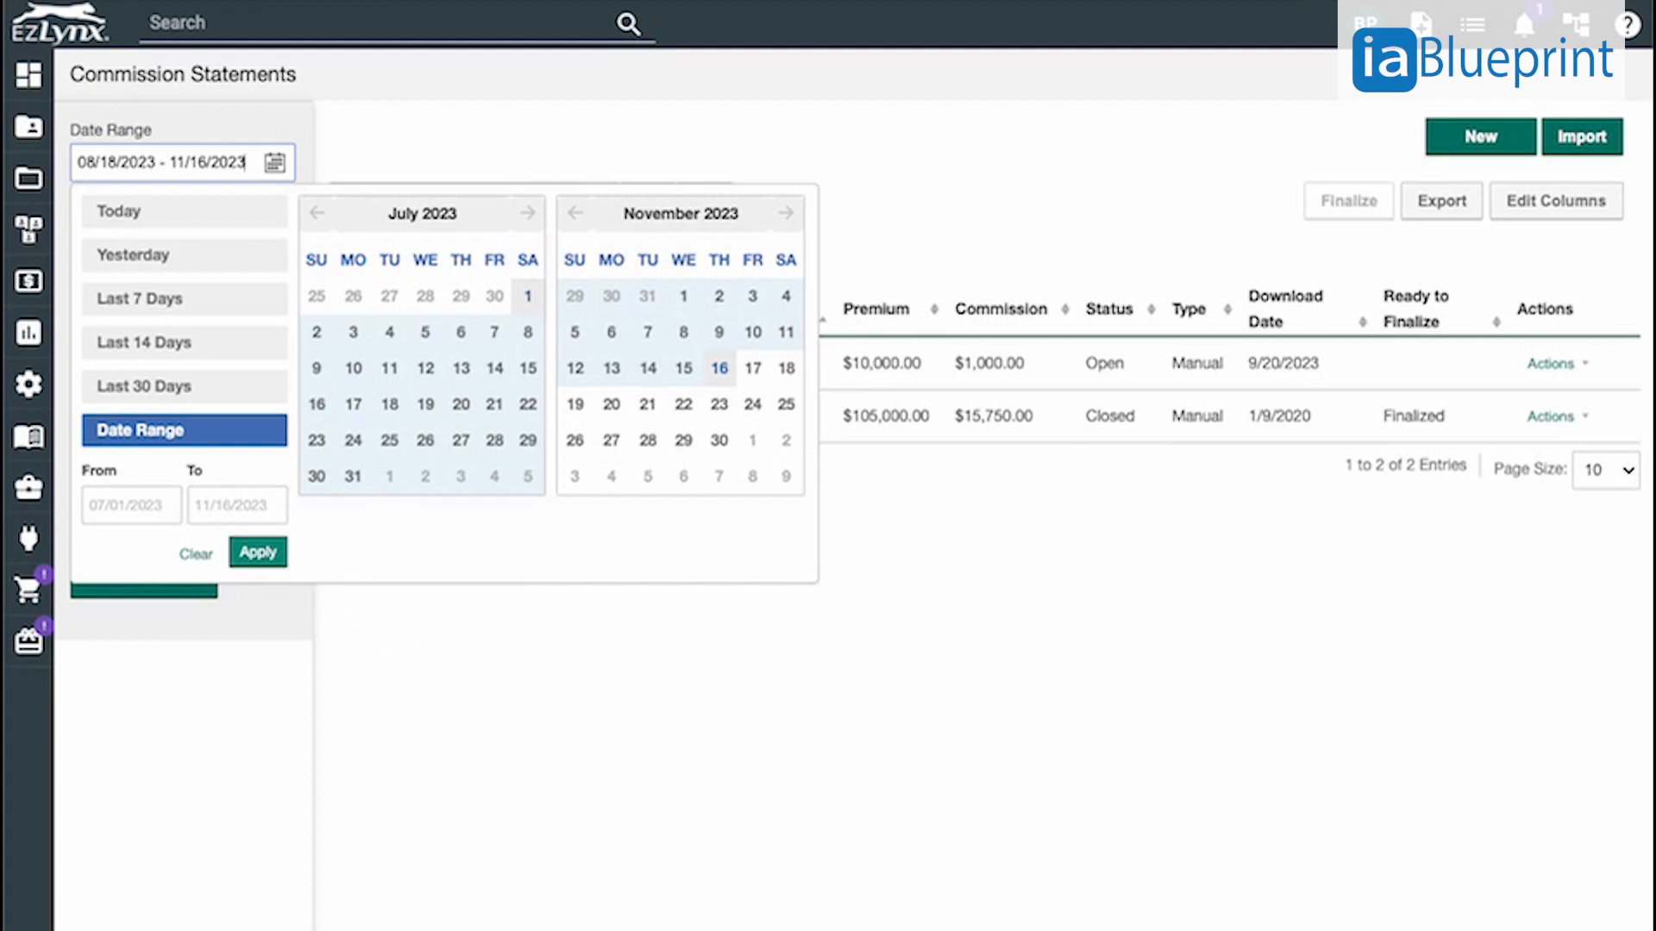
click(274, 557)
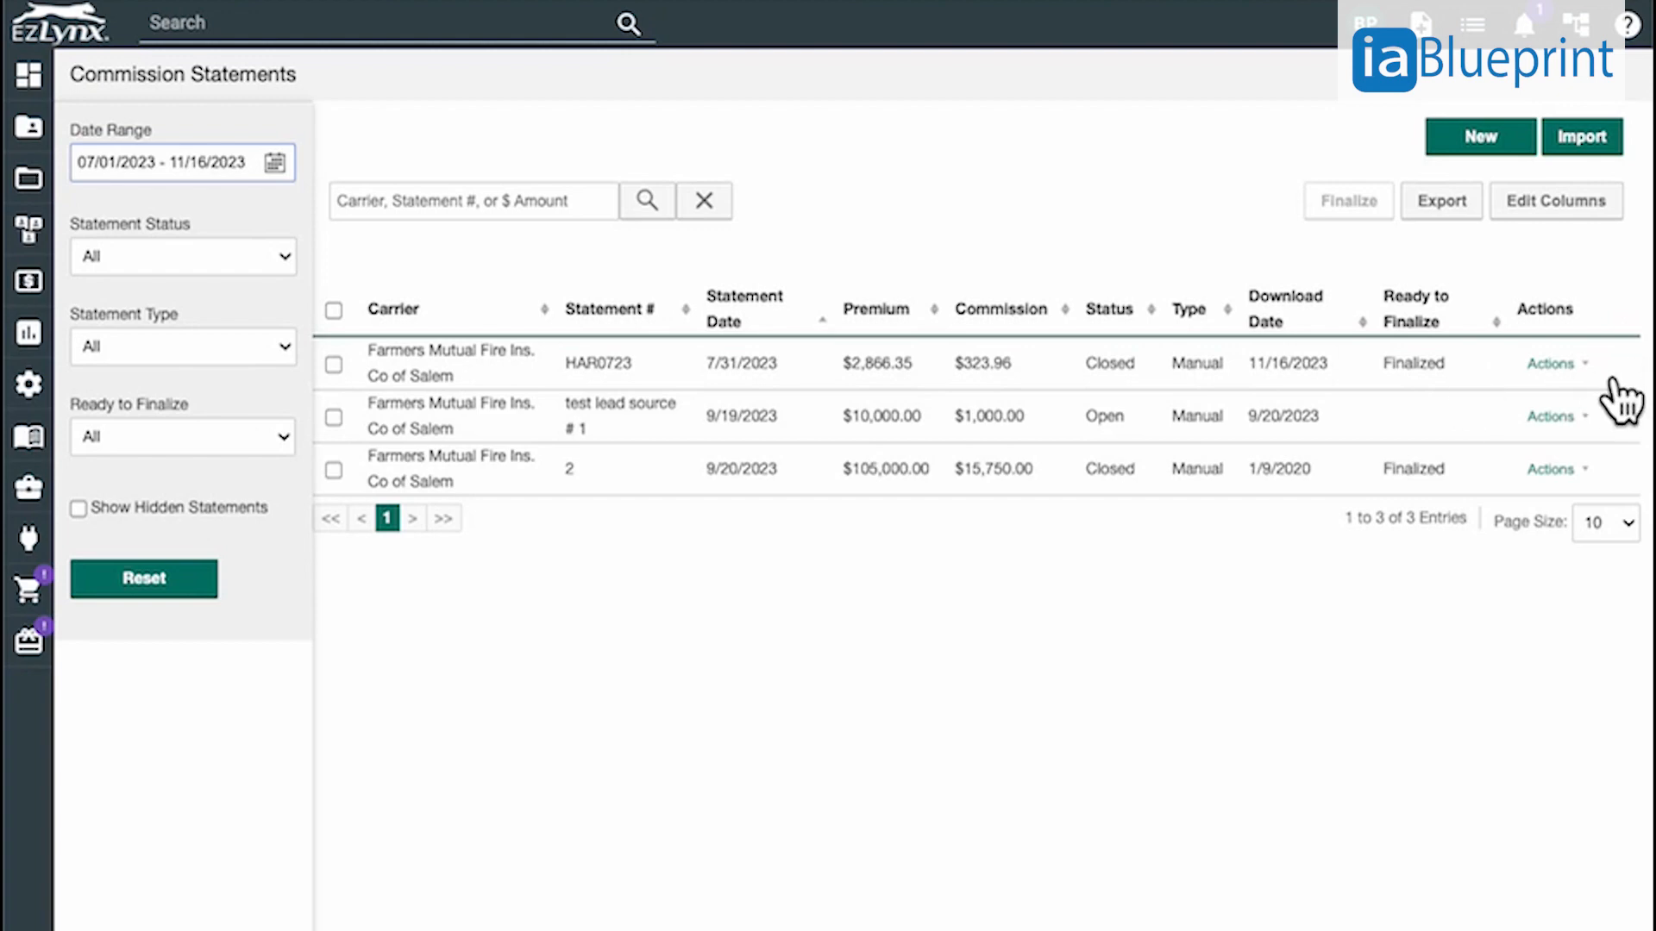
click(1556, 363)
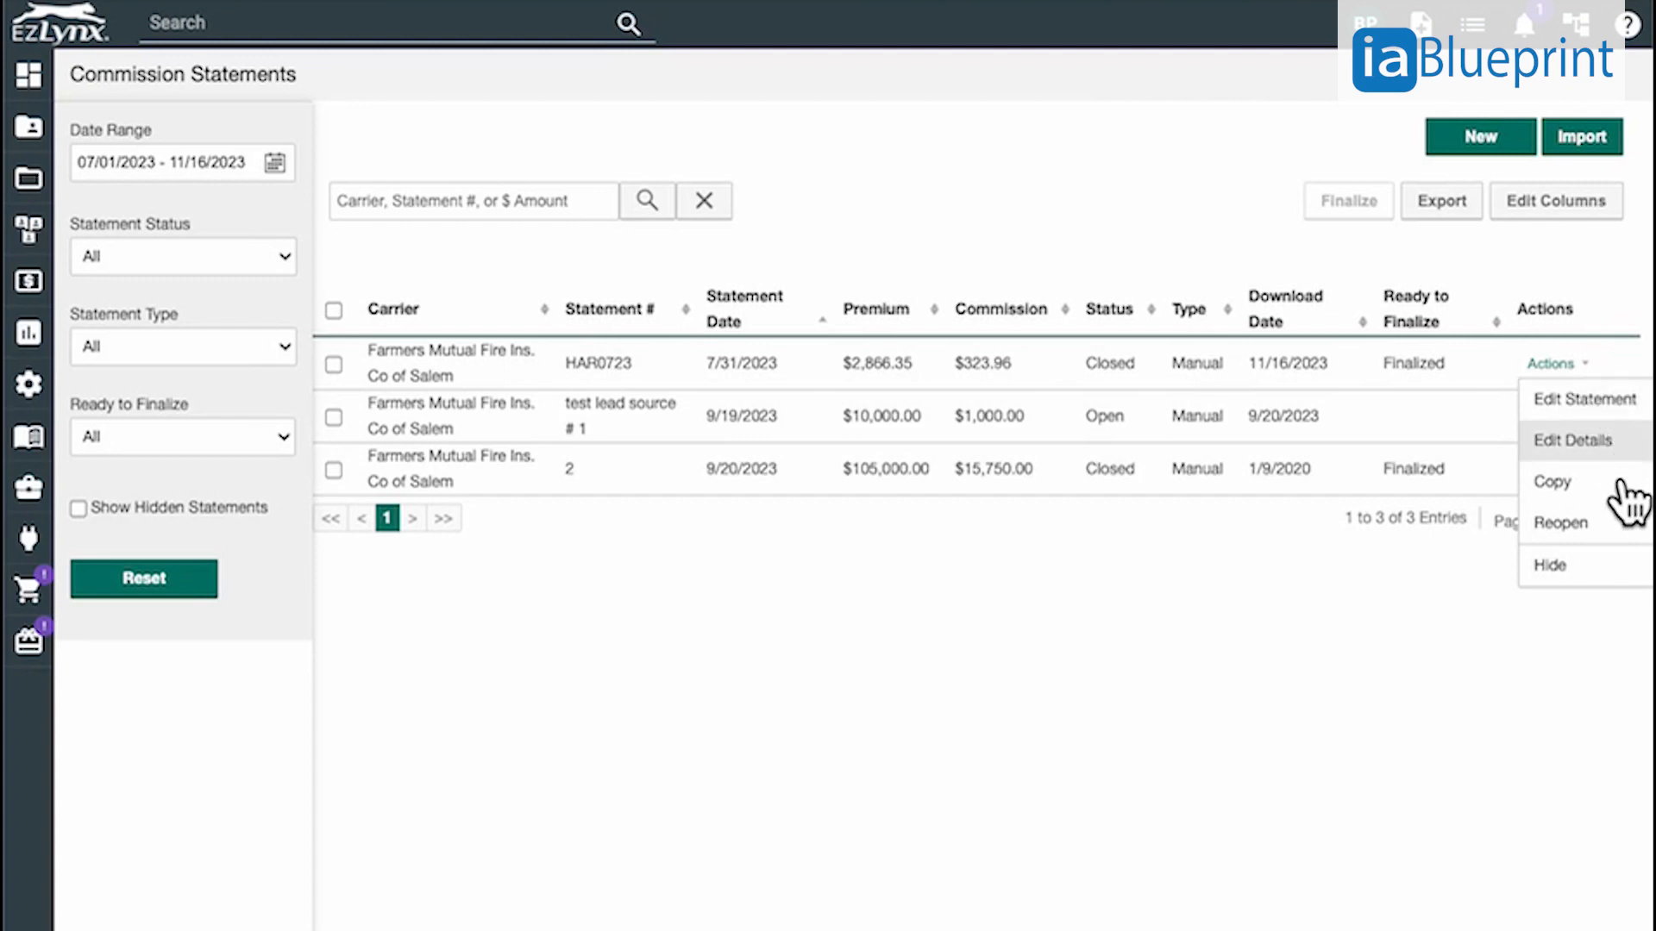
click(1587, 523)
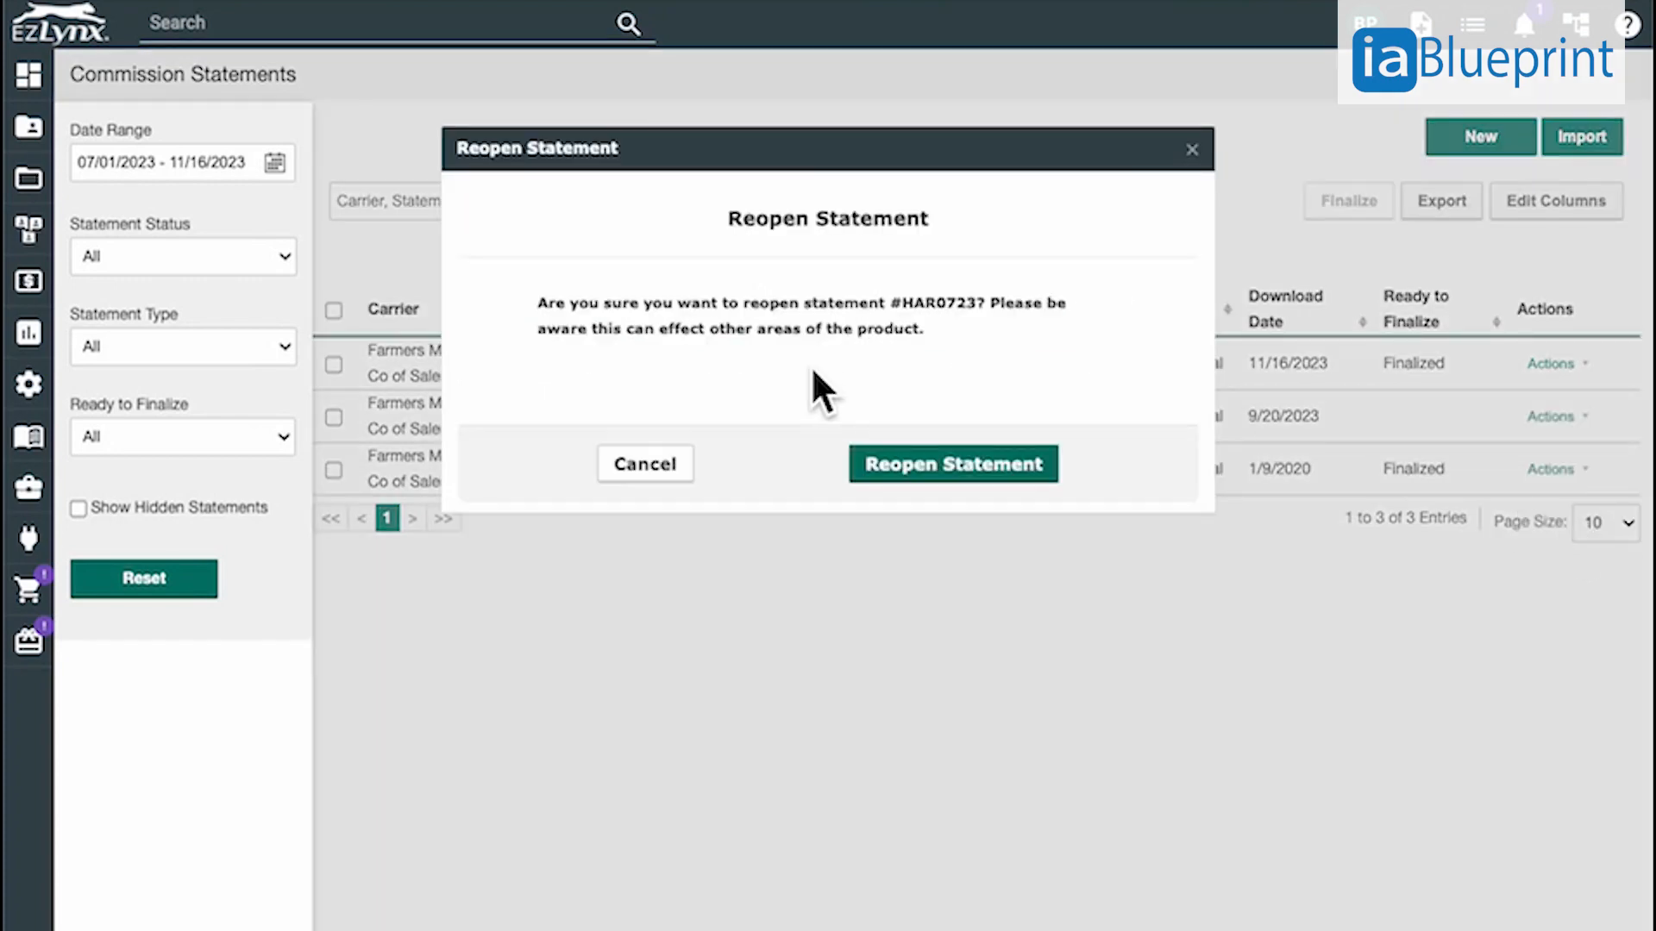
click(961, 483)
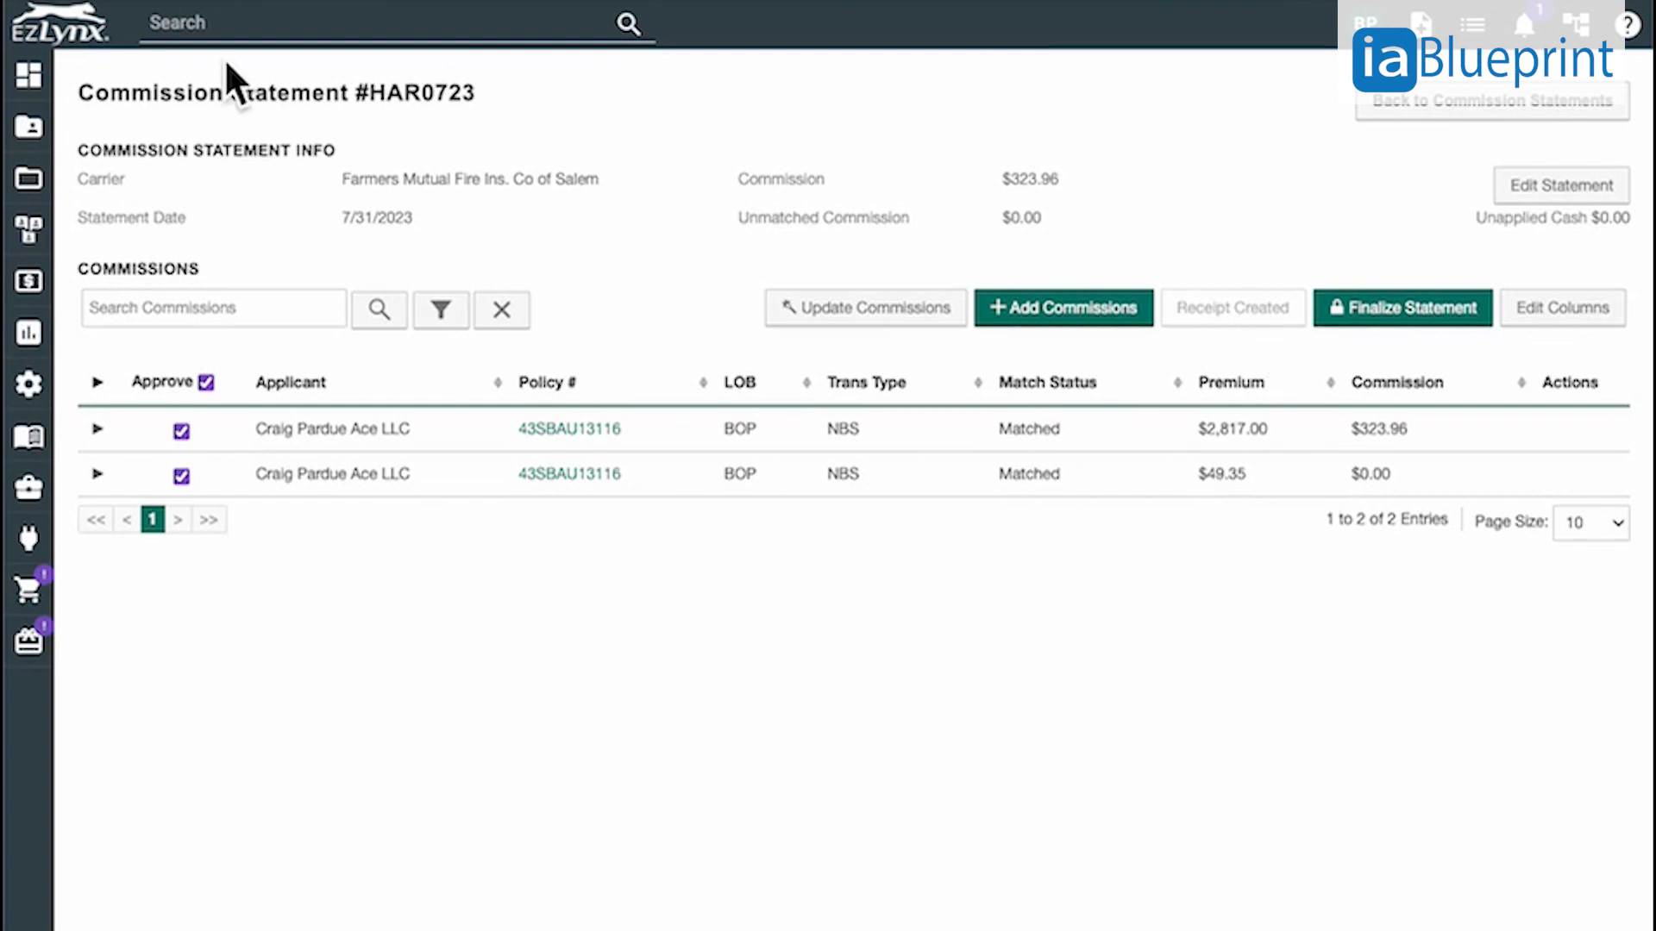
Open the accounting Receivables page in a new browser tab alongside the commission statement
mouse_move(53, 222)
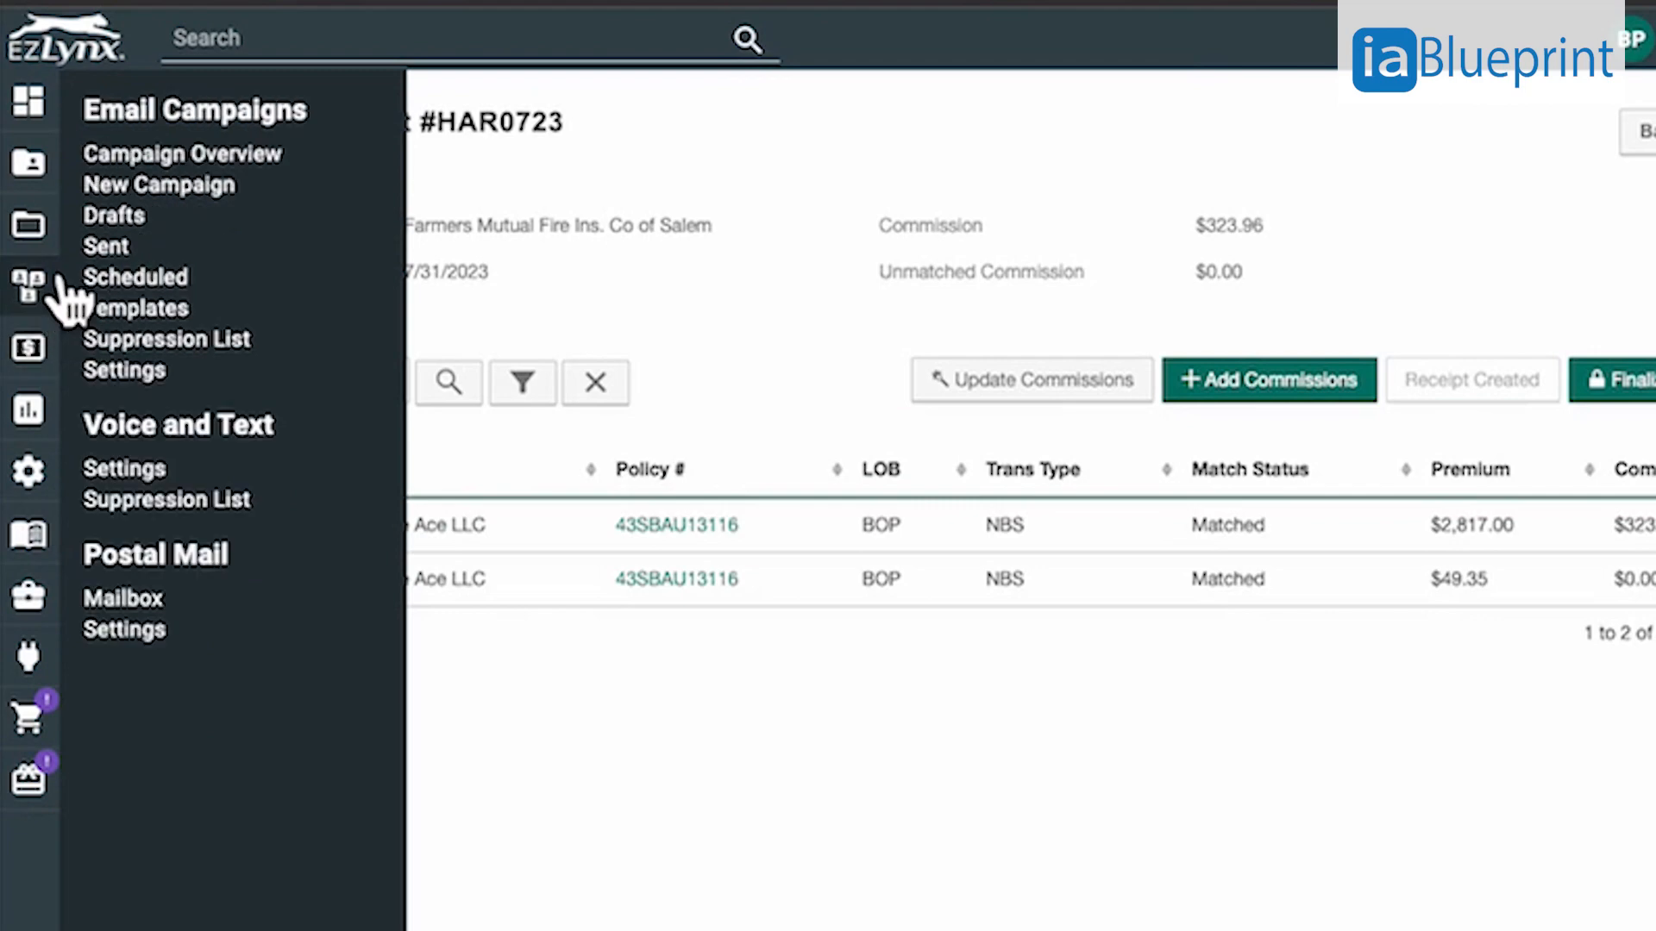
mouse_move(50, 376)
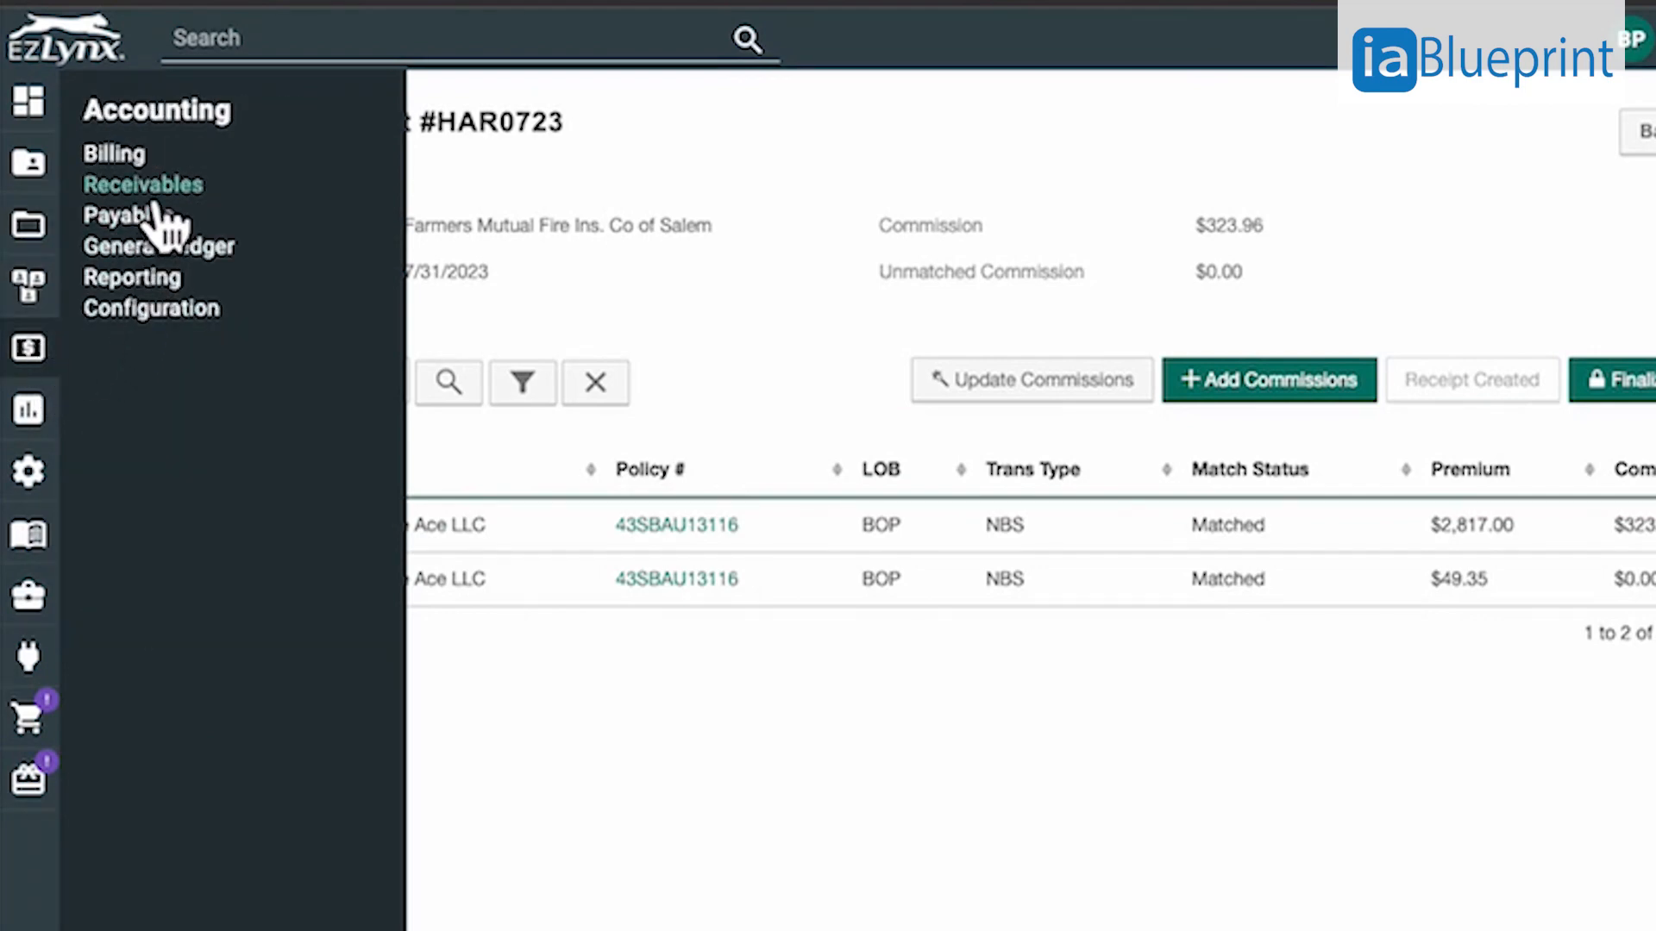
right_click(138, 184)
click(212, 199)
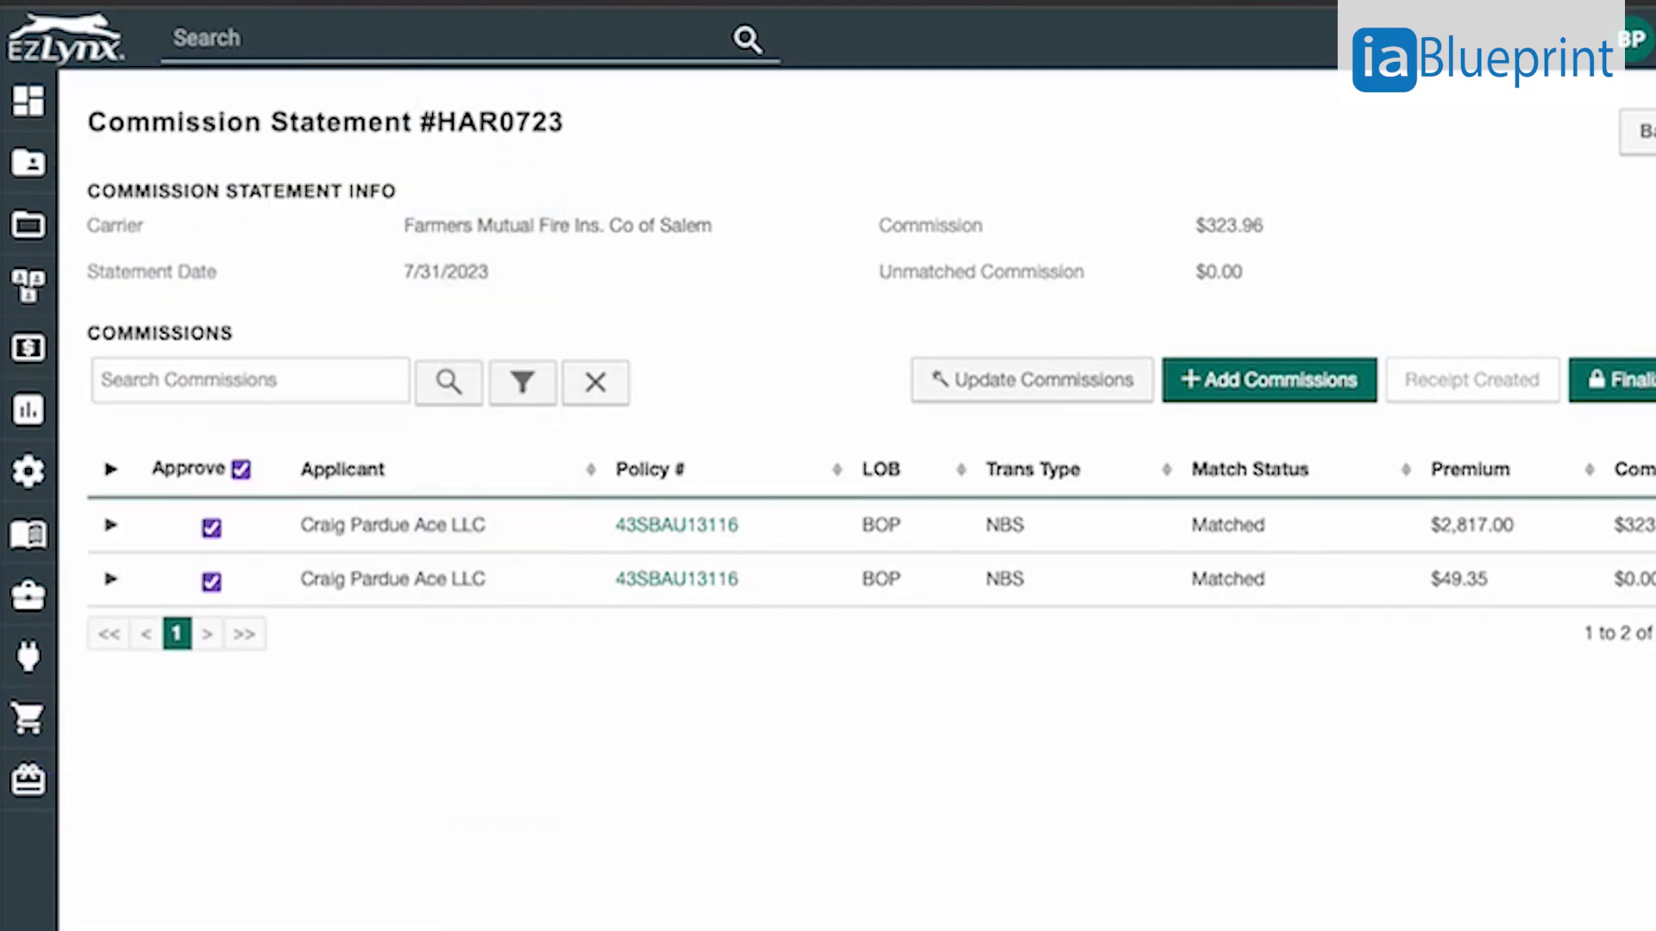
key(ctrl+Tab)
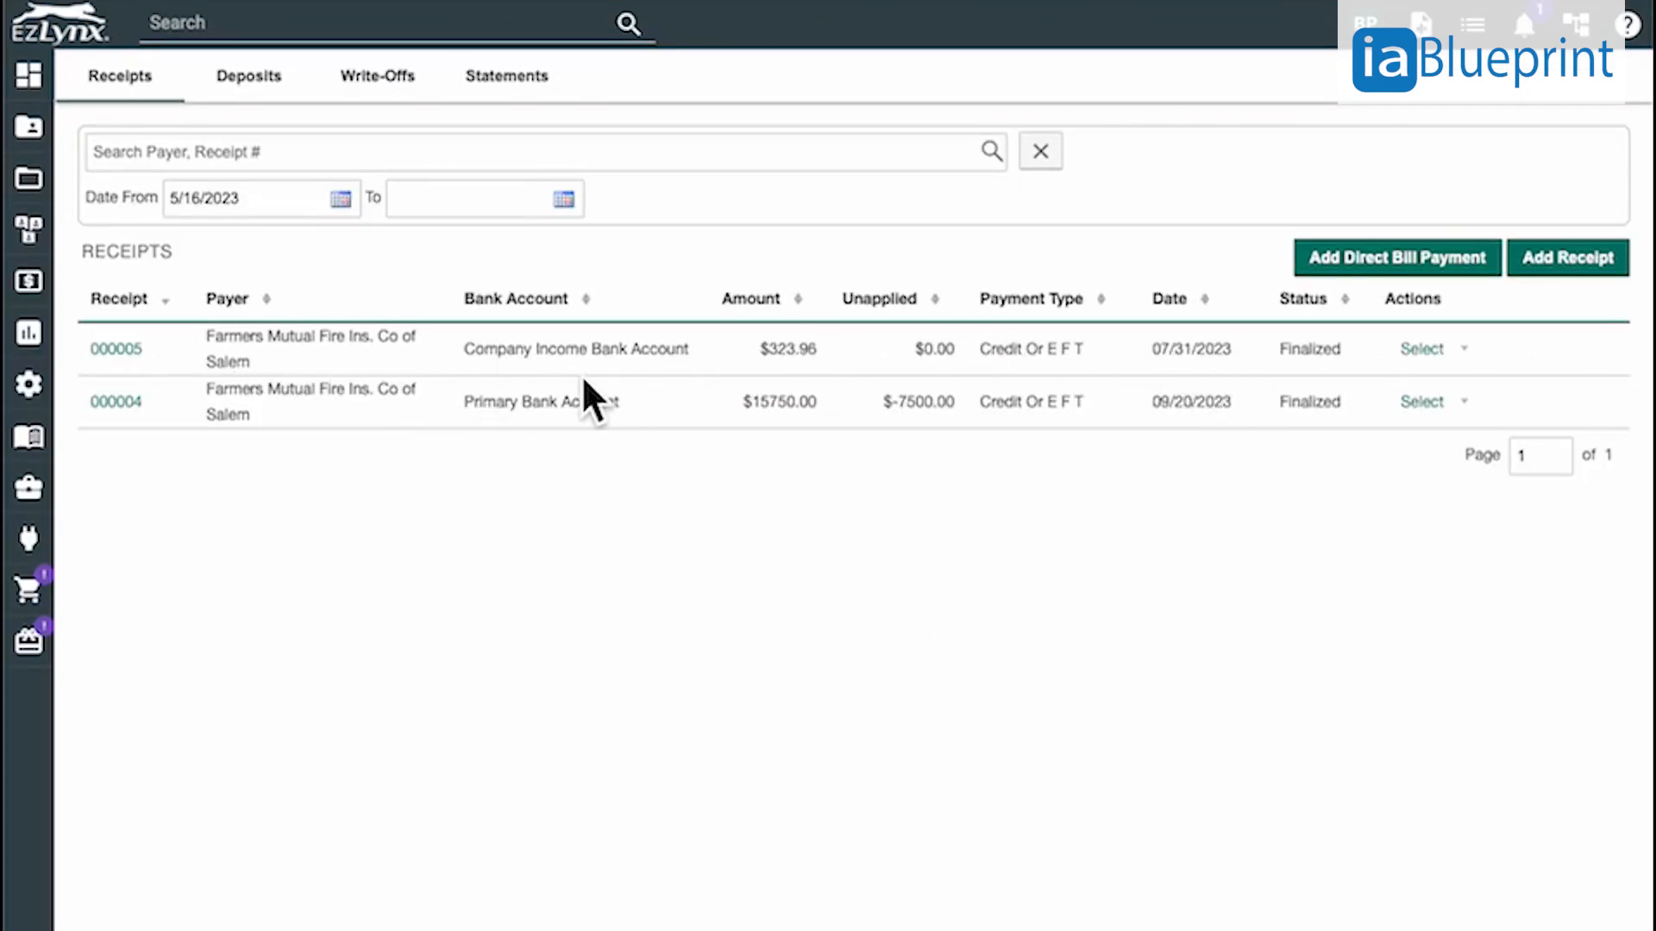
Reverse the $323.96 receipt from Farmers Mutual Fire Ins. Co of Salem and check the reversing entry in the receipts list
click(150, 369)
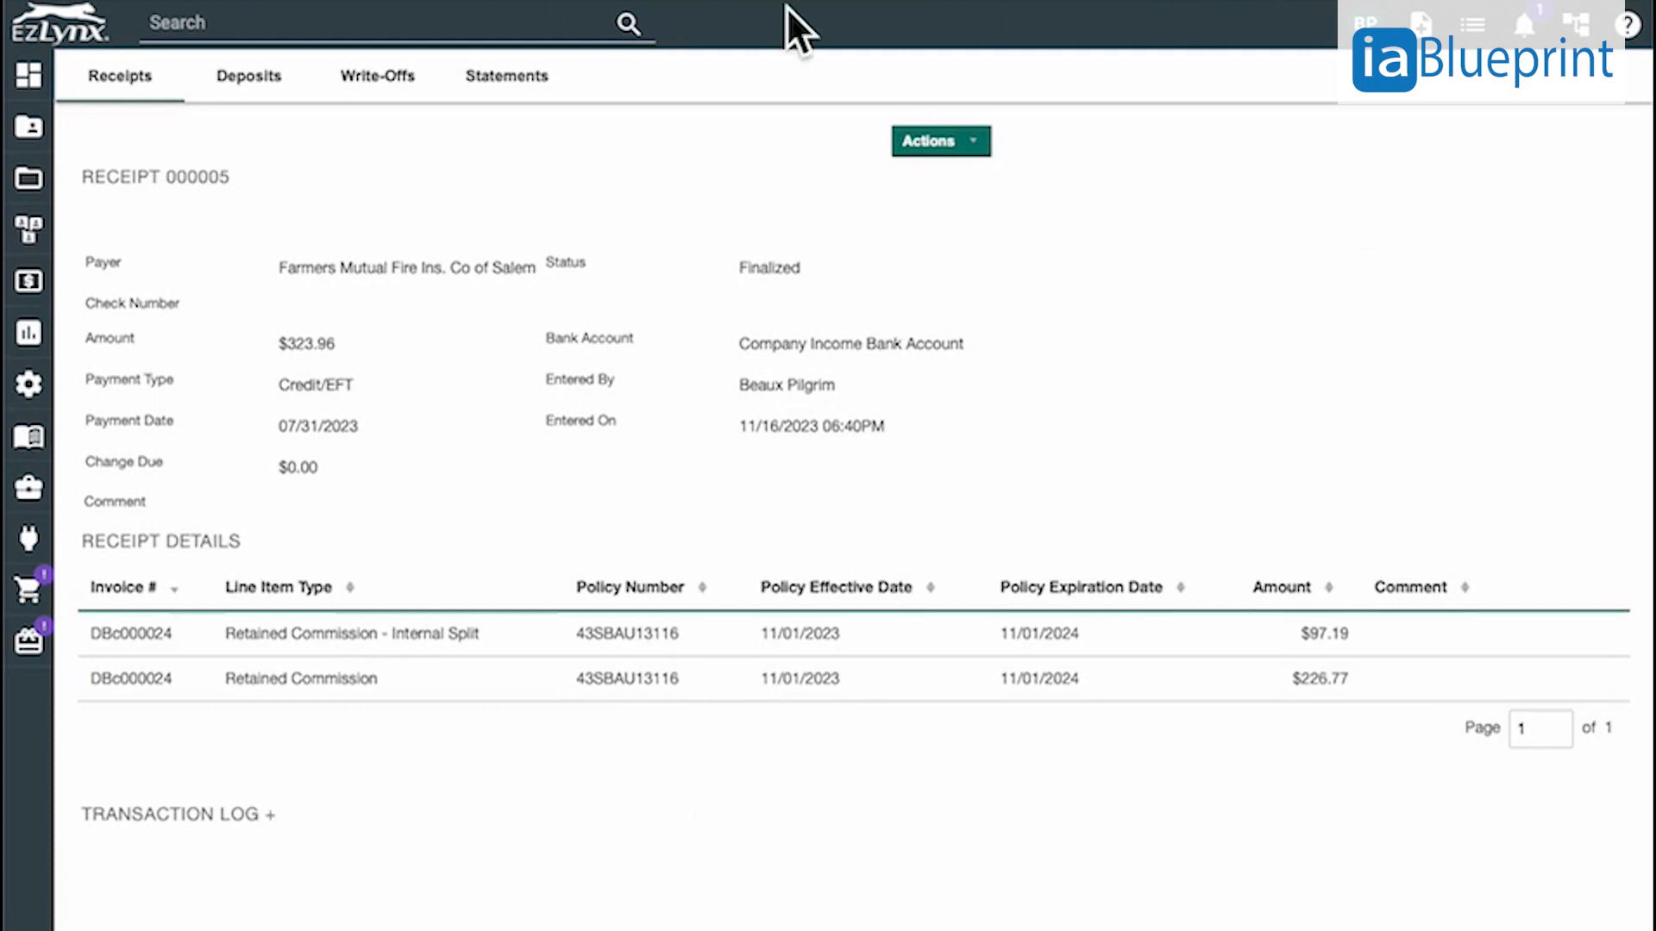
click(155, 110)
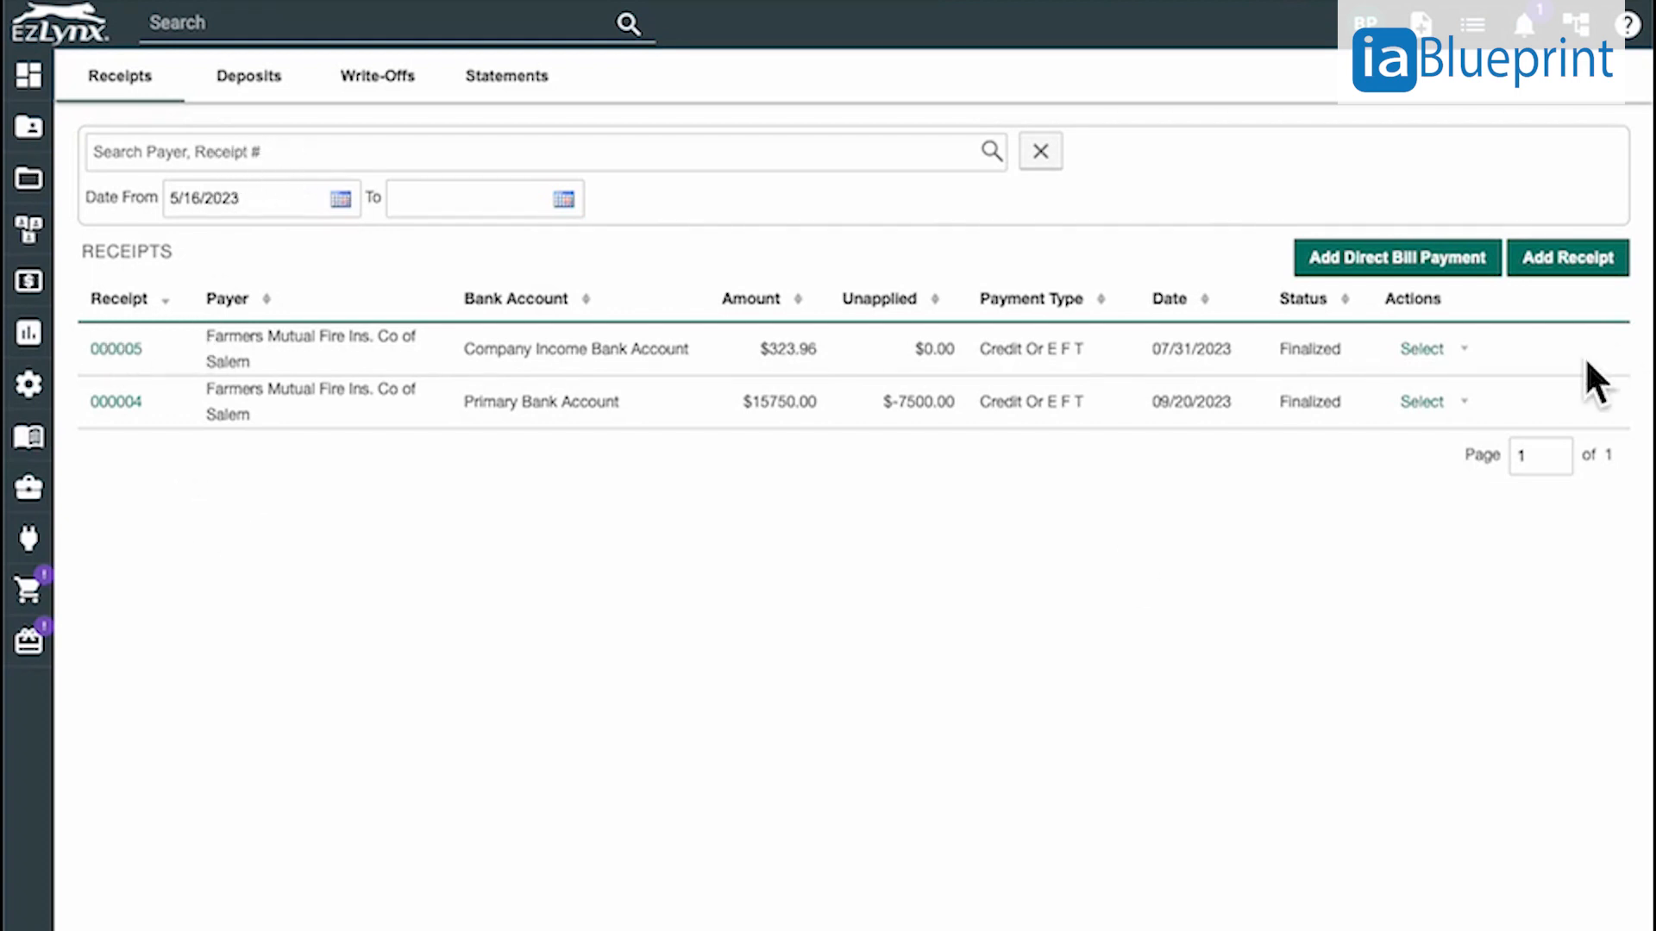
click(1490, 363)
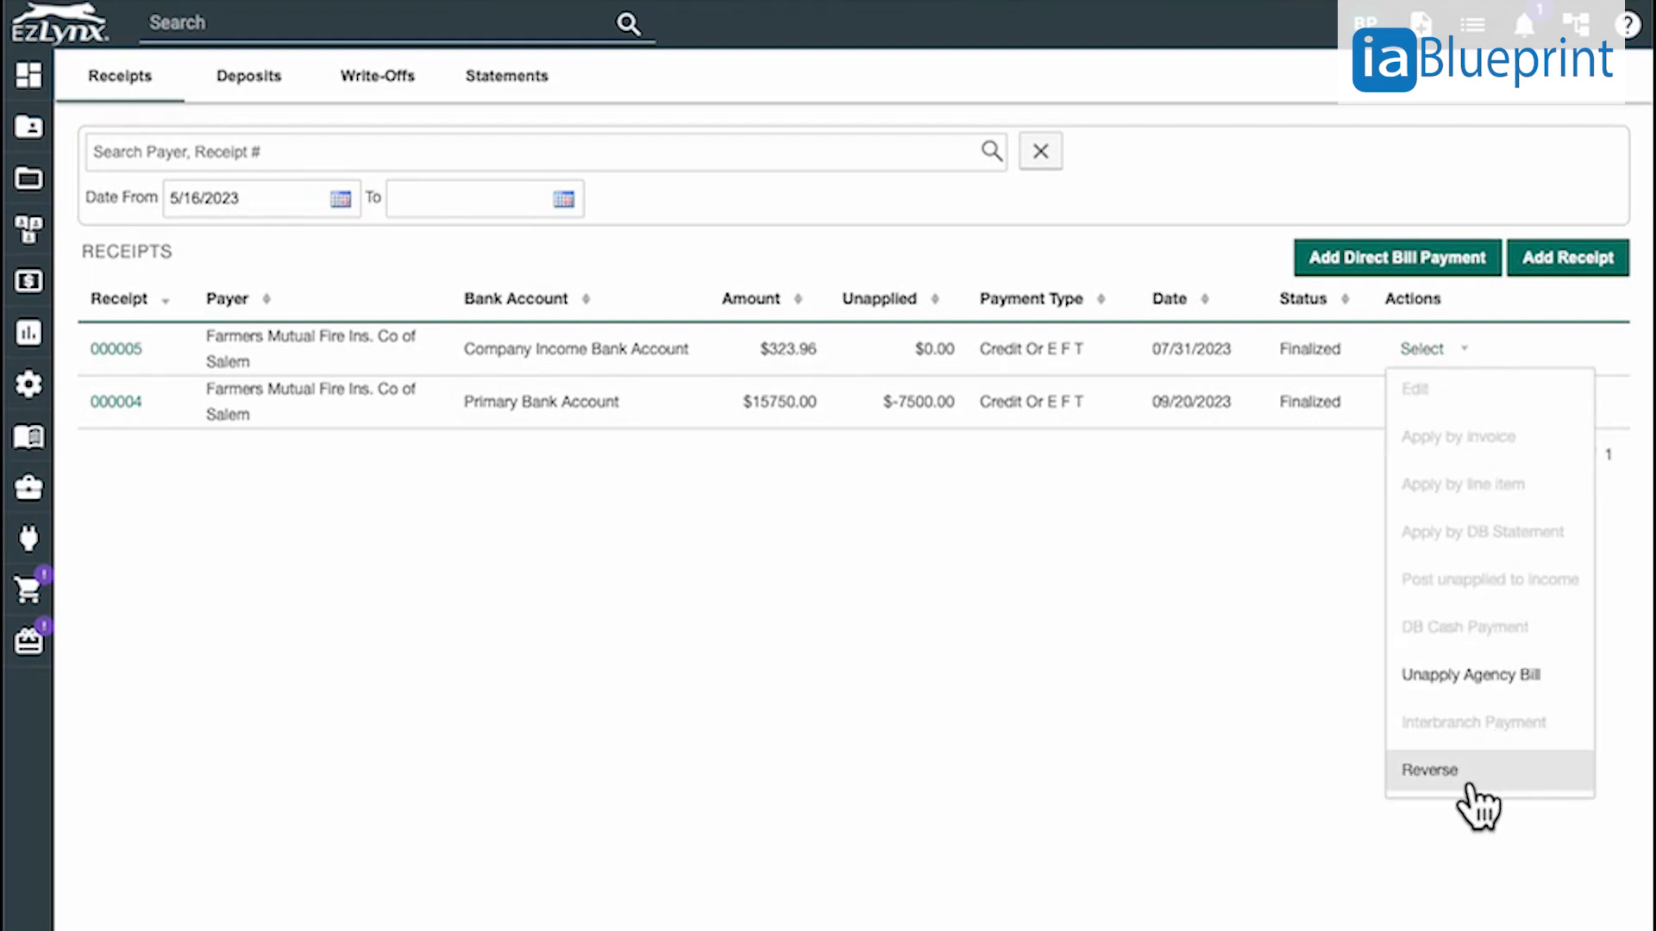
click(597, 606)
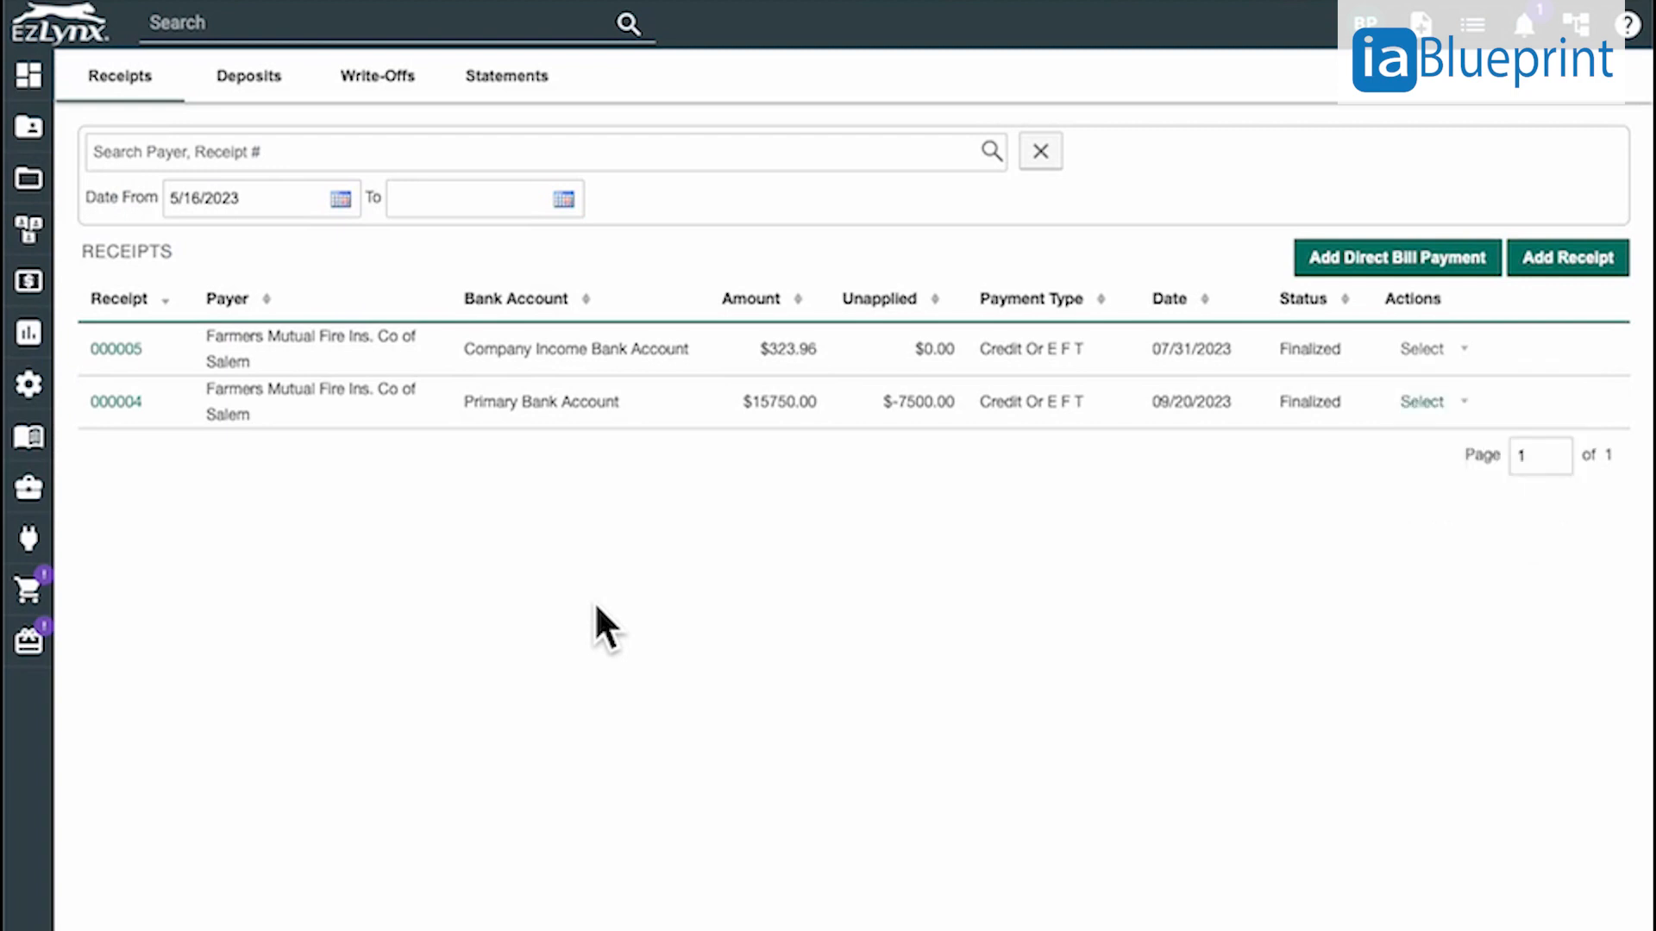
click(138, 361)
click(916, 139)
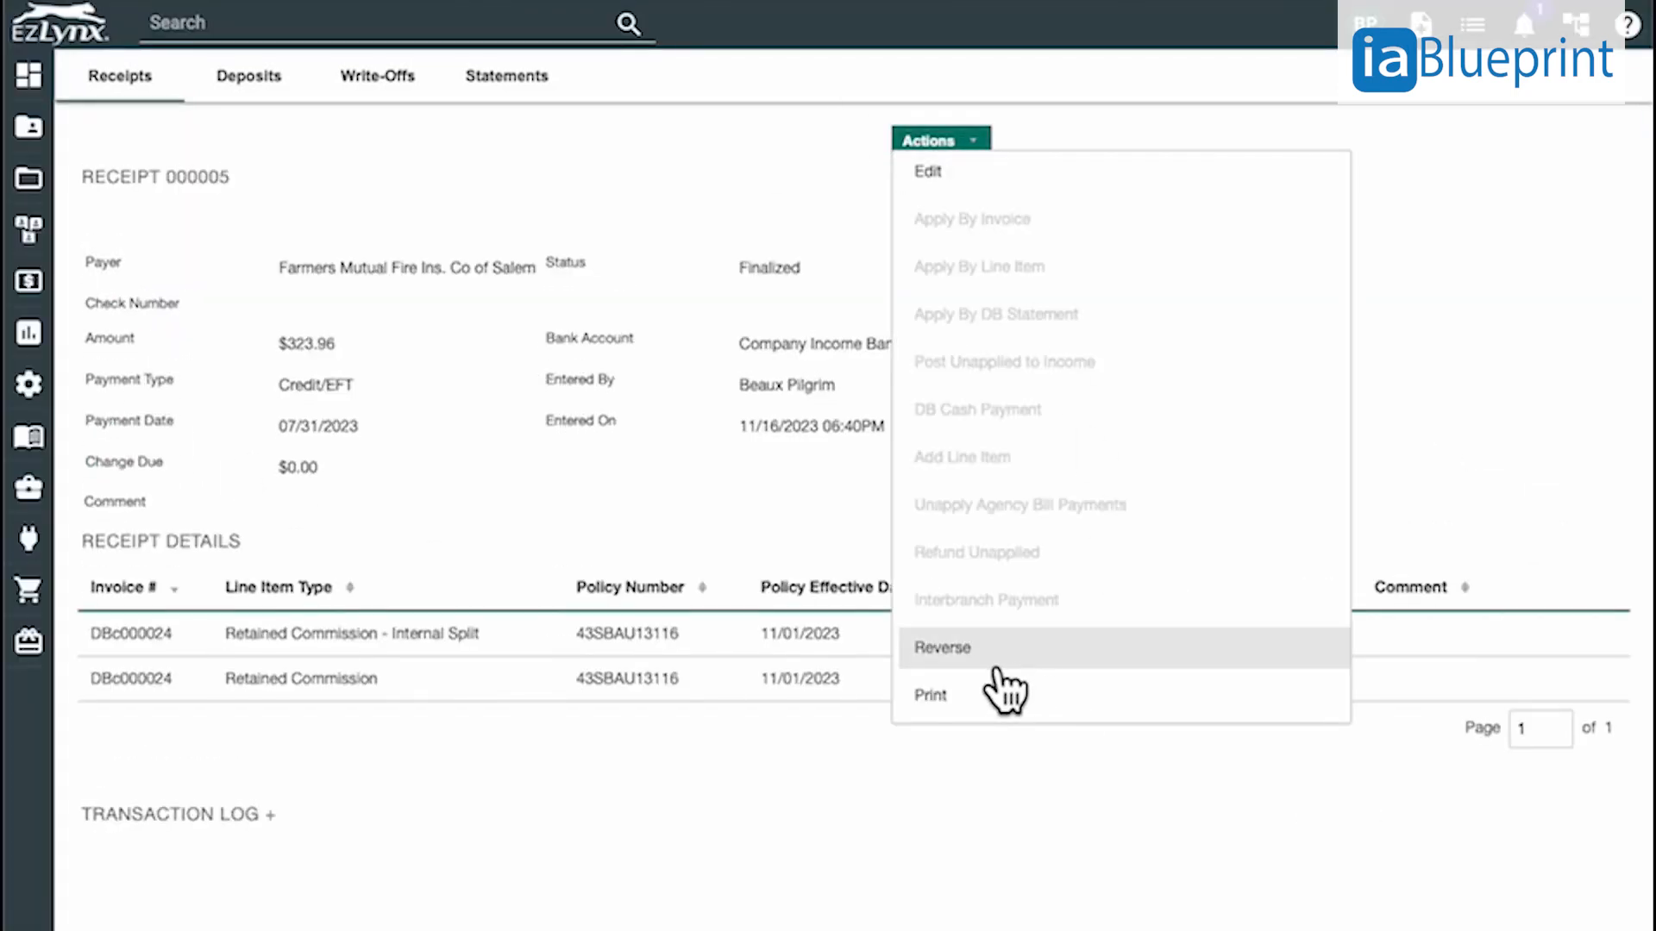
click(996, 663)
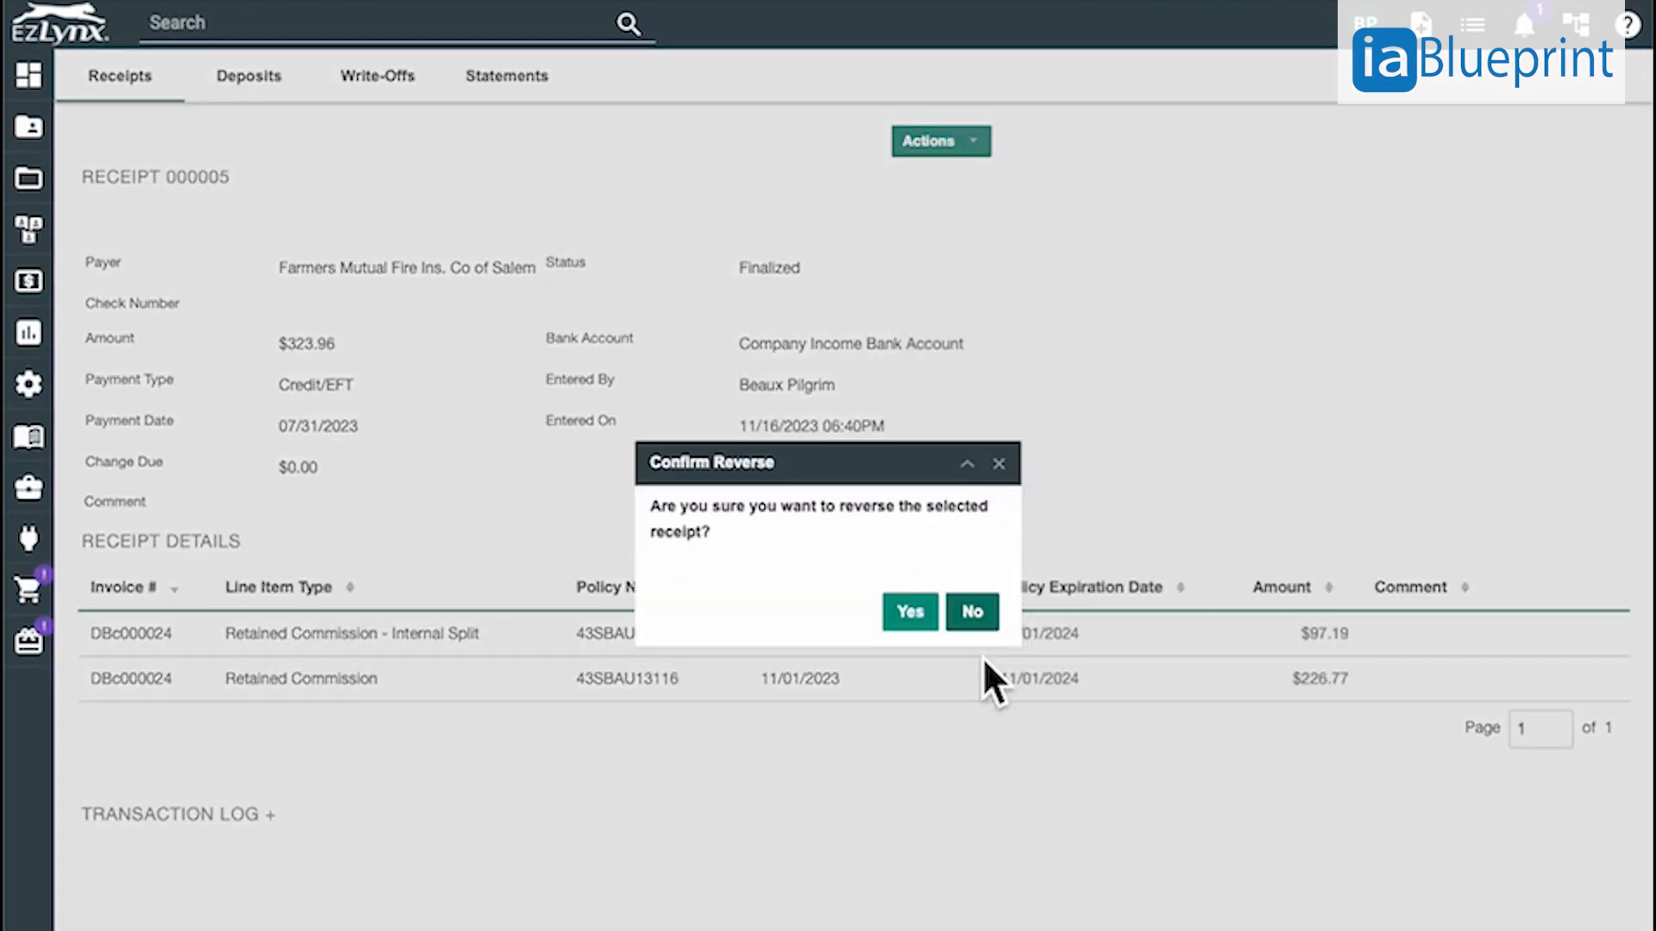
click(912, 612)
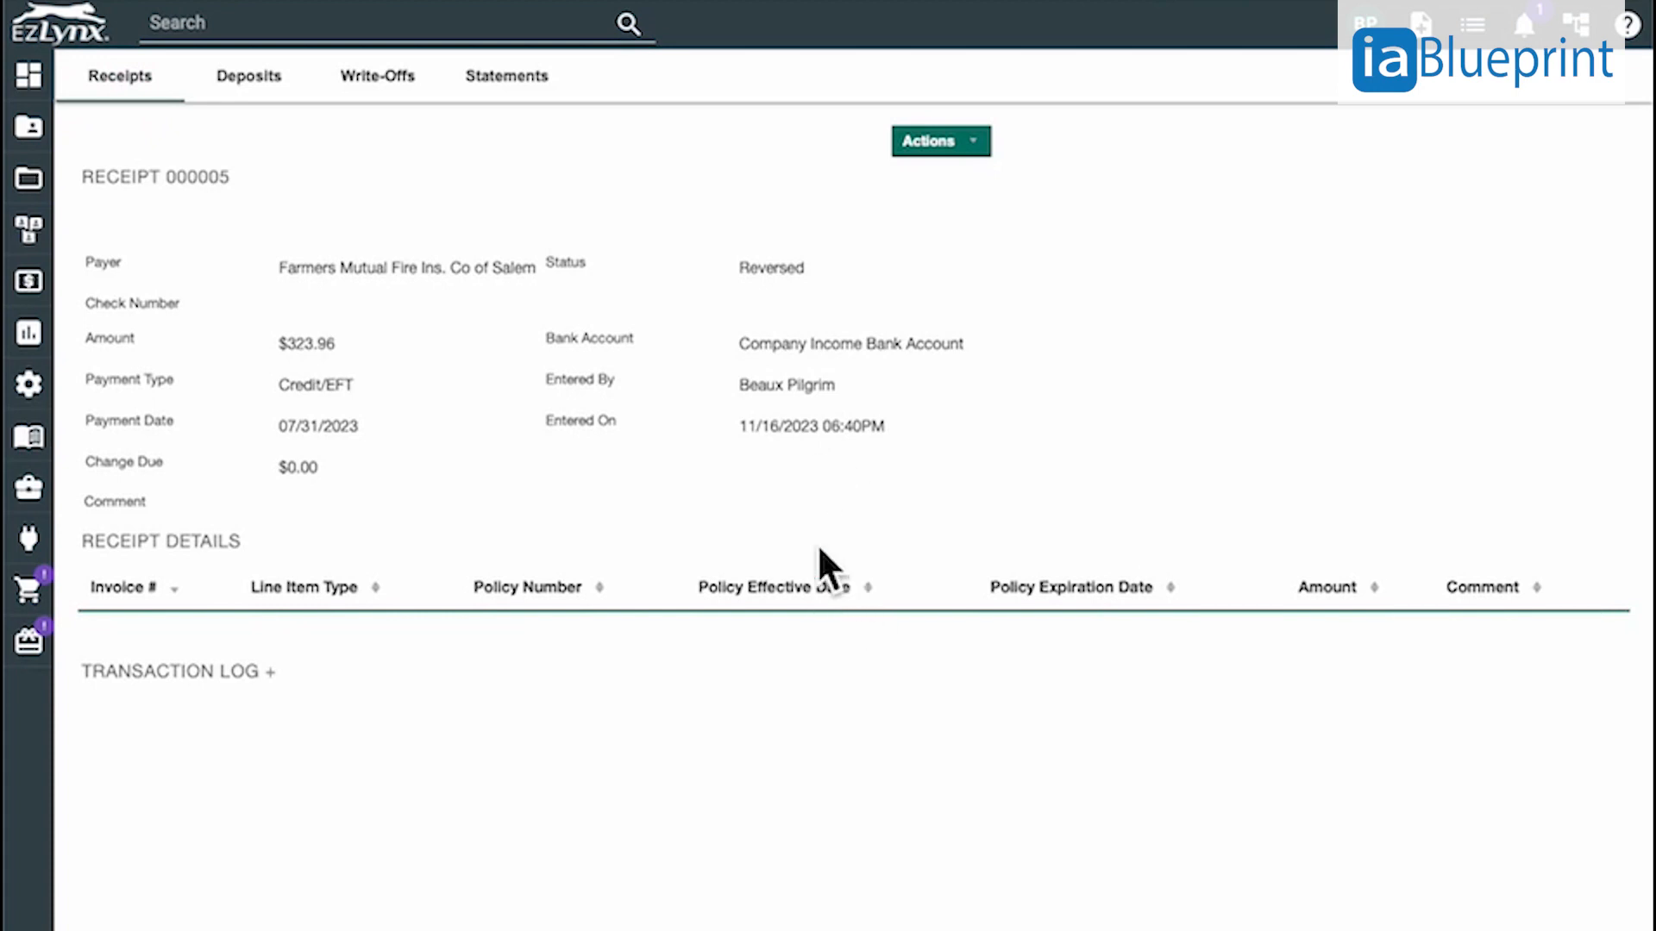
click(145, 88)
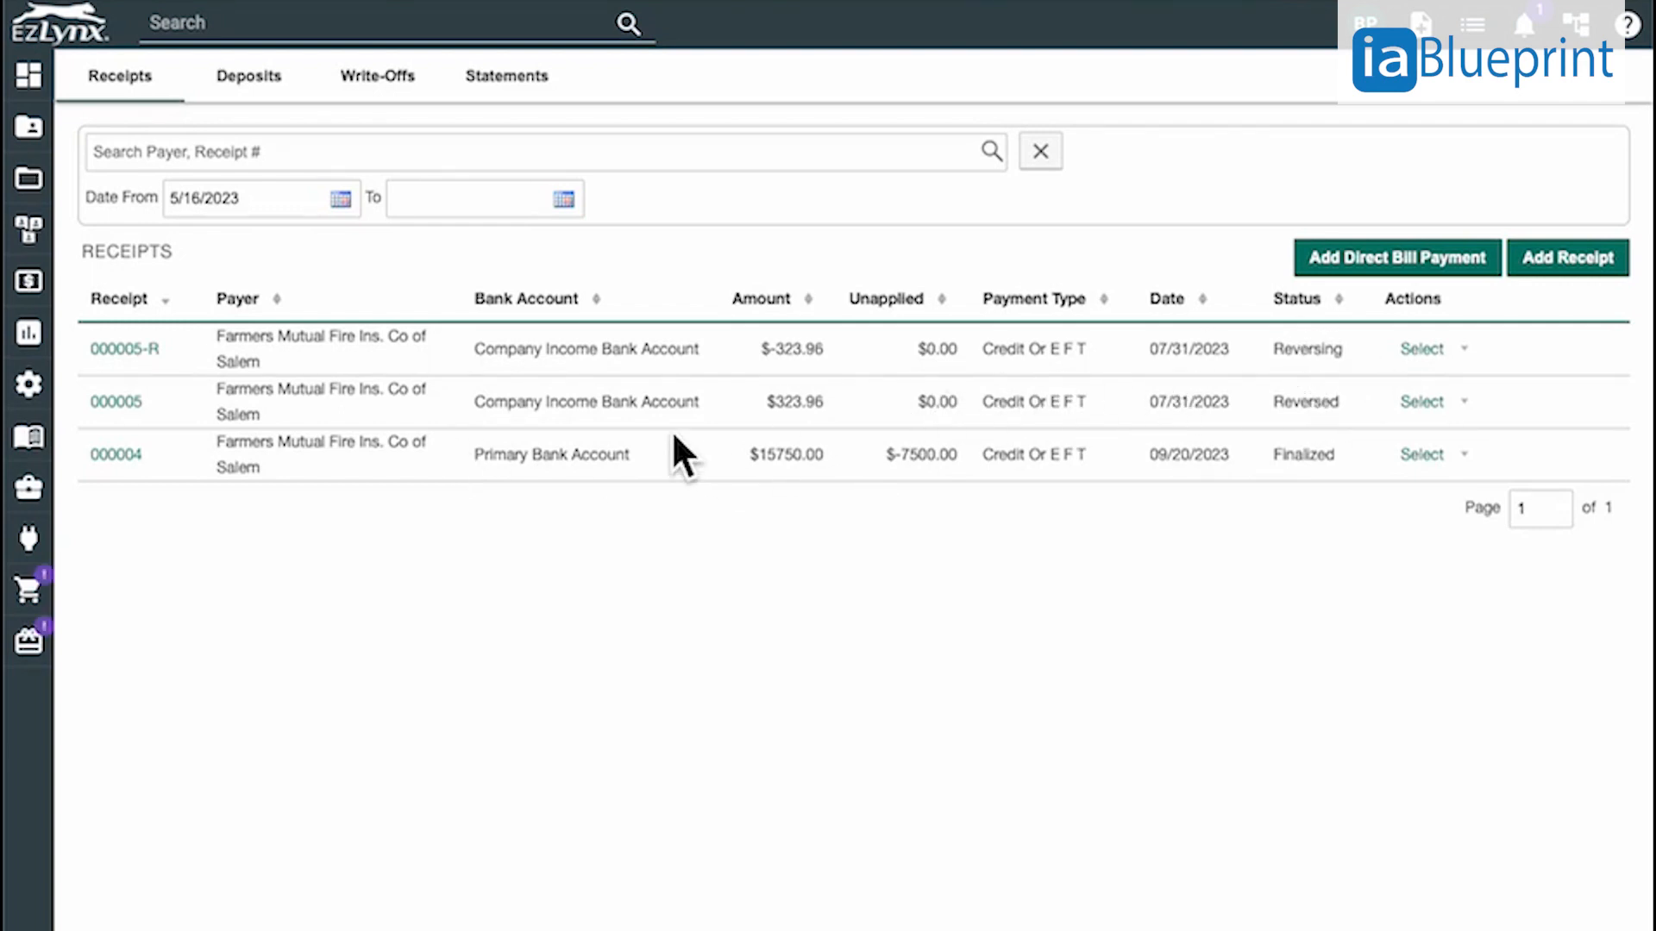
drag(763, 354, 824, 354)
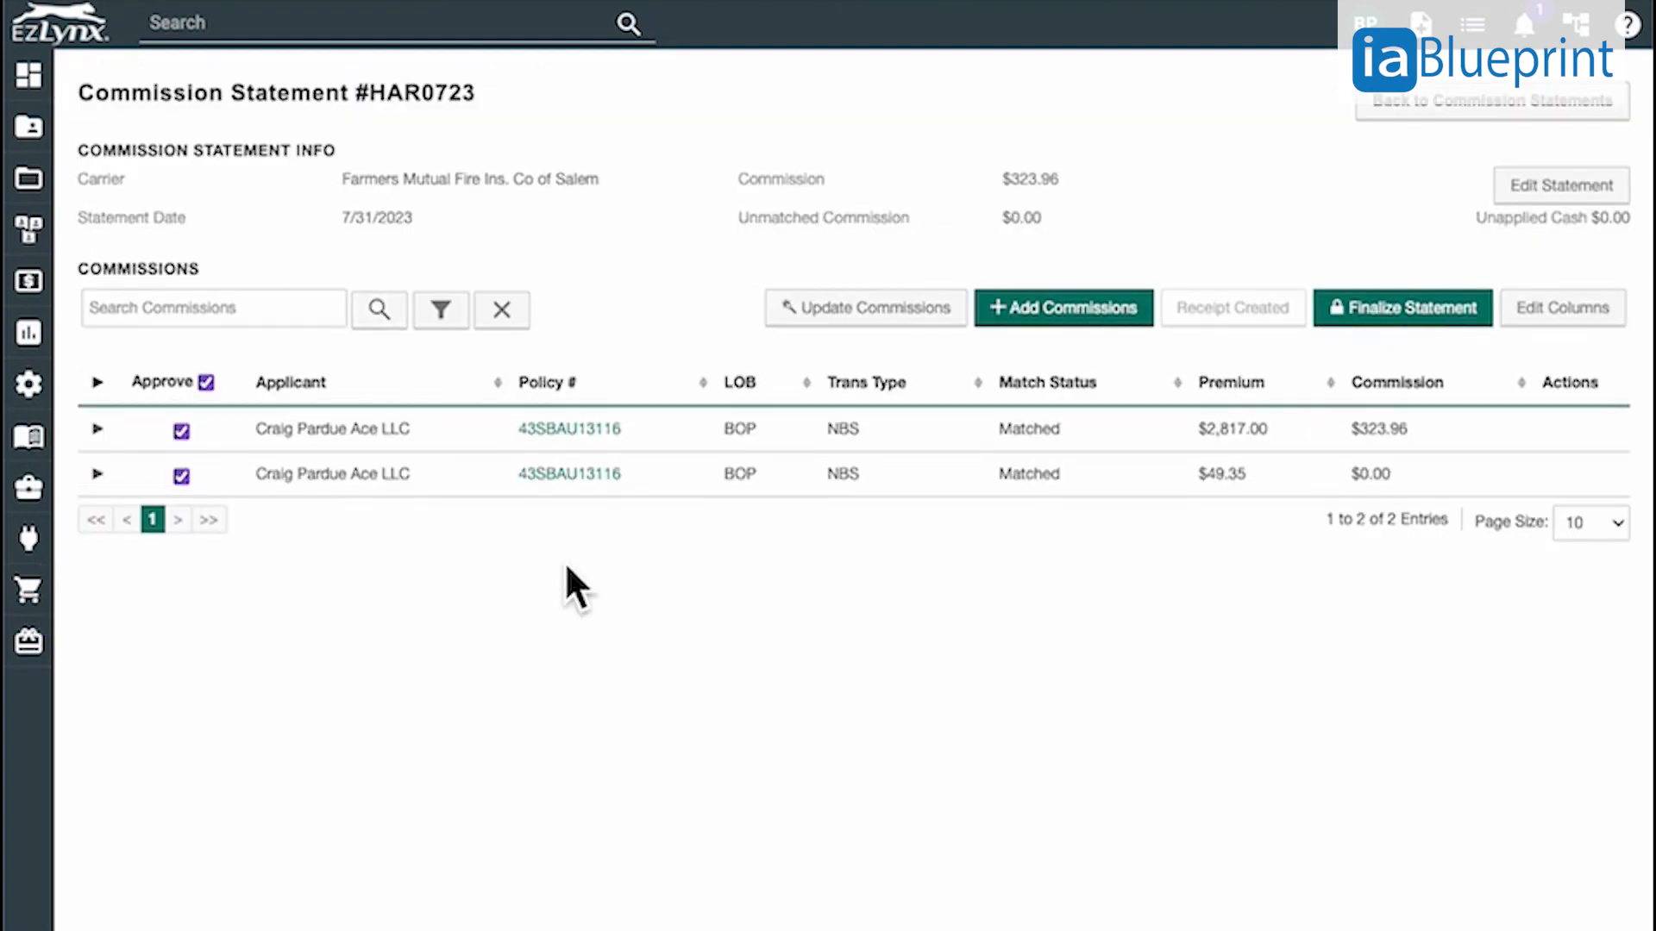
Refresh commission statement HAR0723 and reopen its details for editing from the Commission Statements list
click(131, 19)
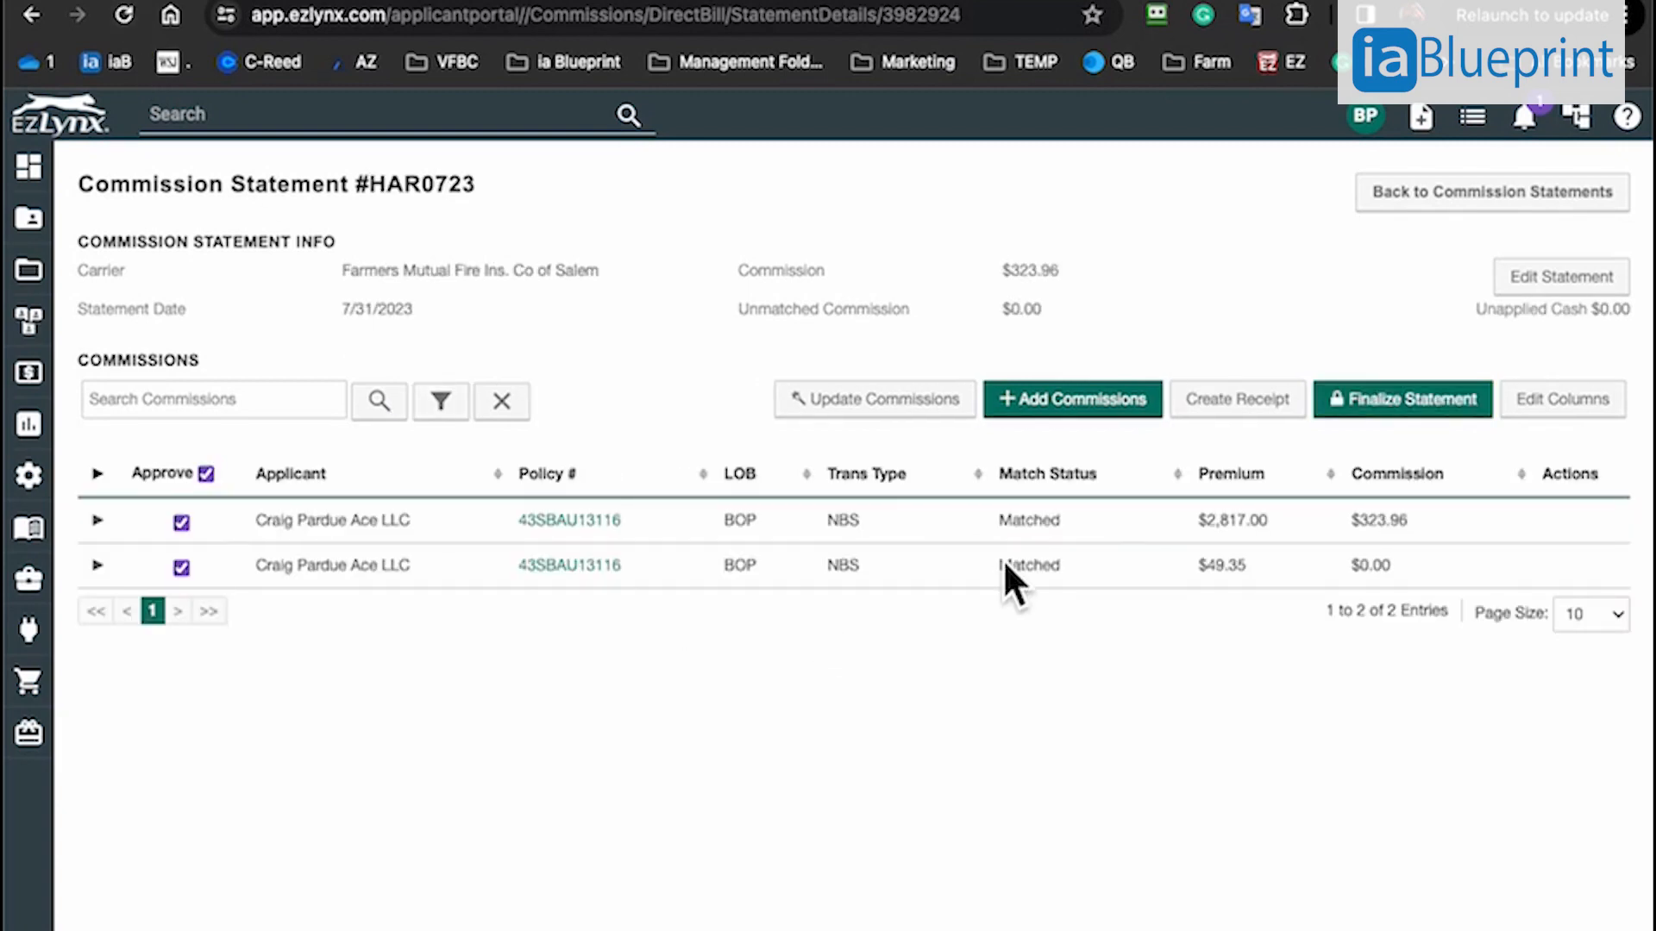
click(1449, 205)
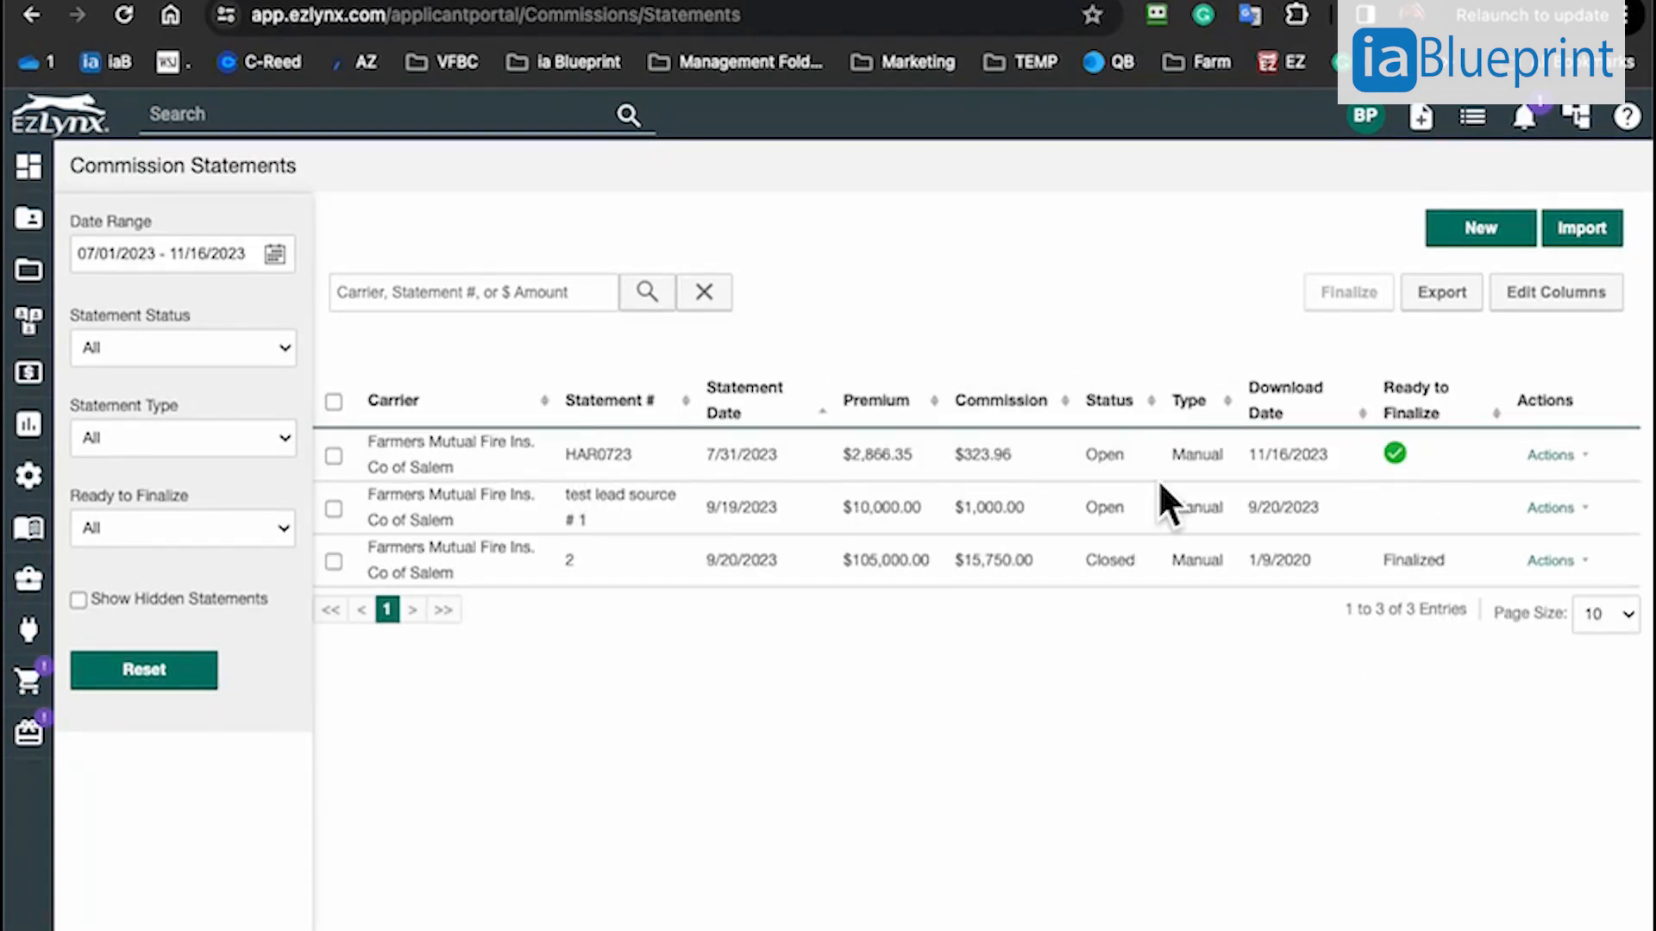
click(1587, 456)
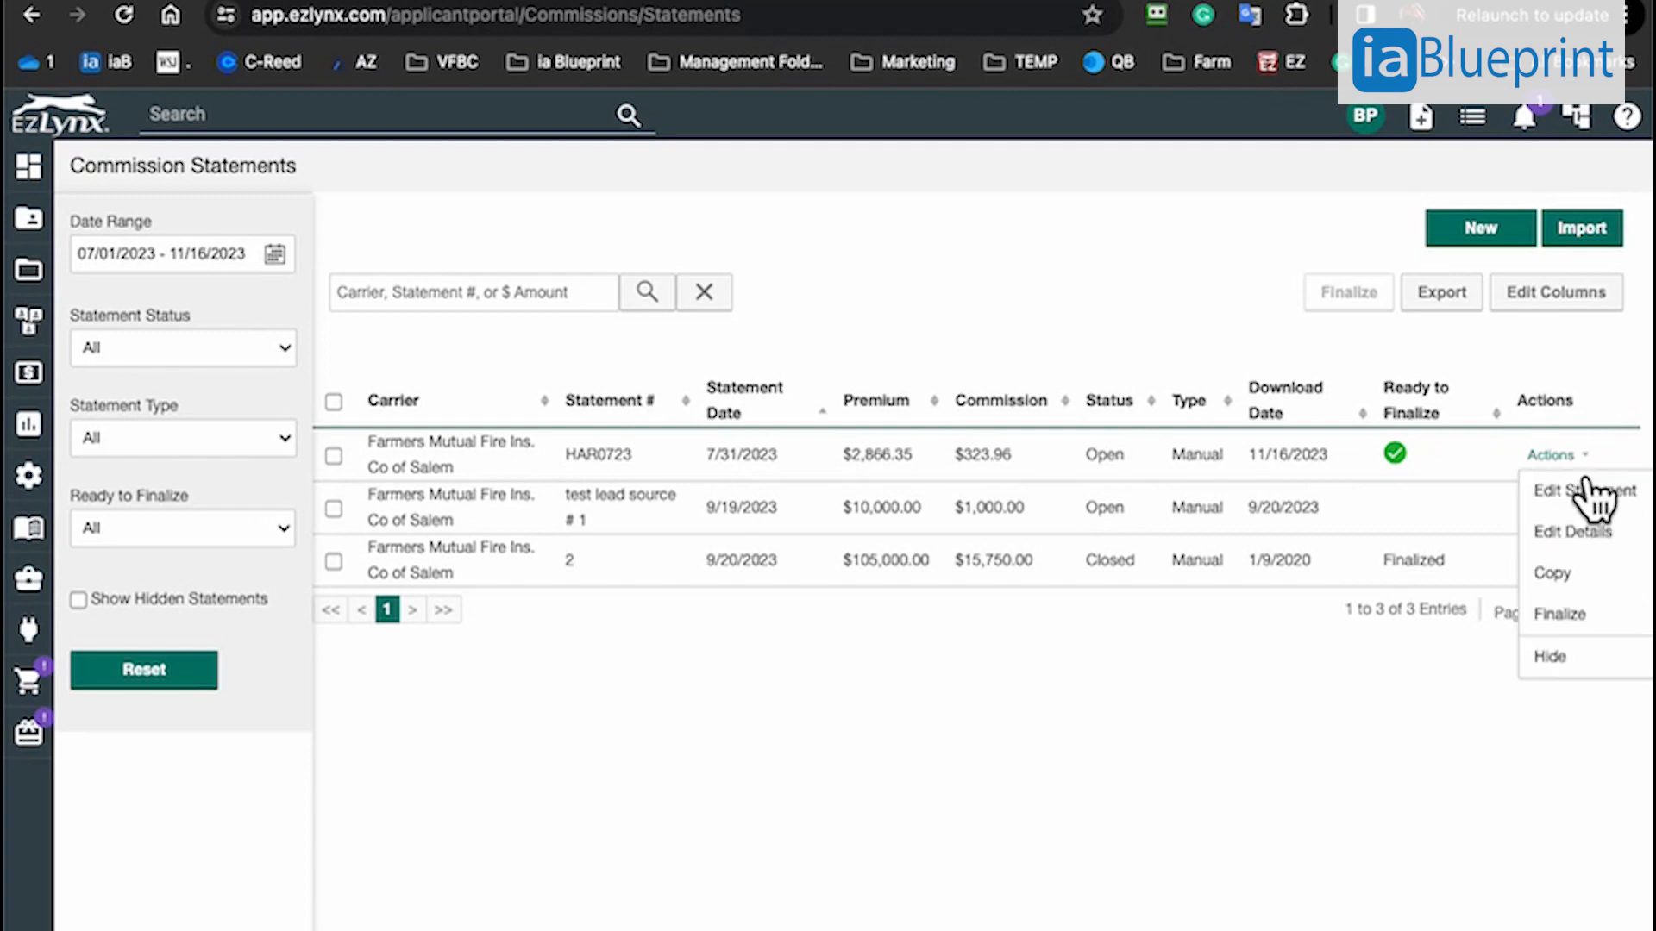
click(1602, 534)
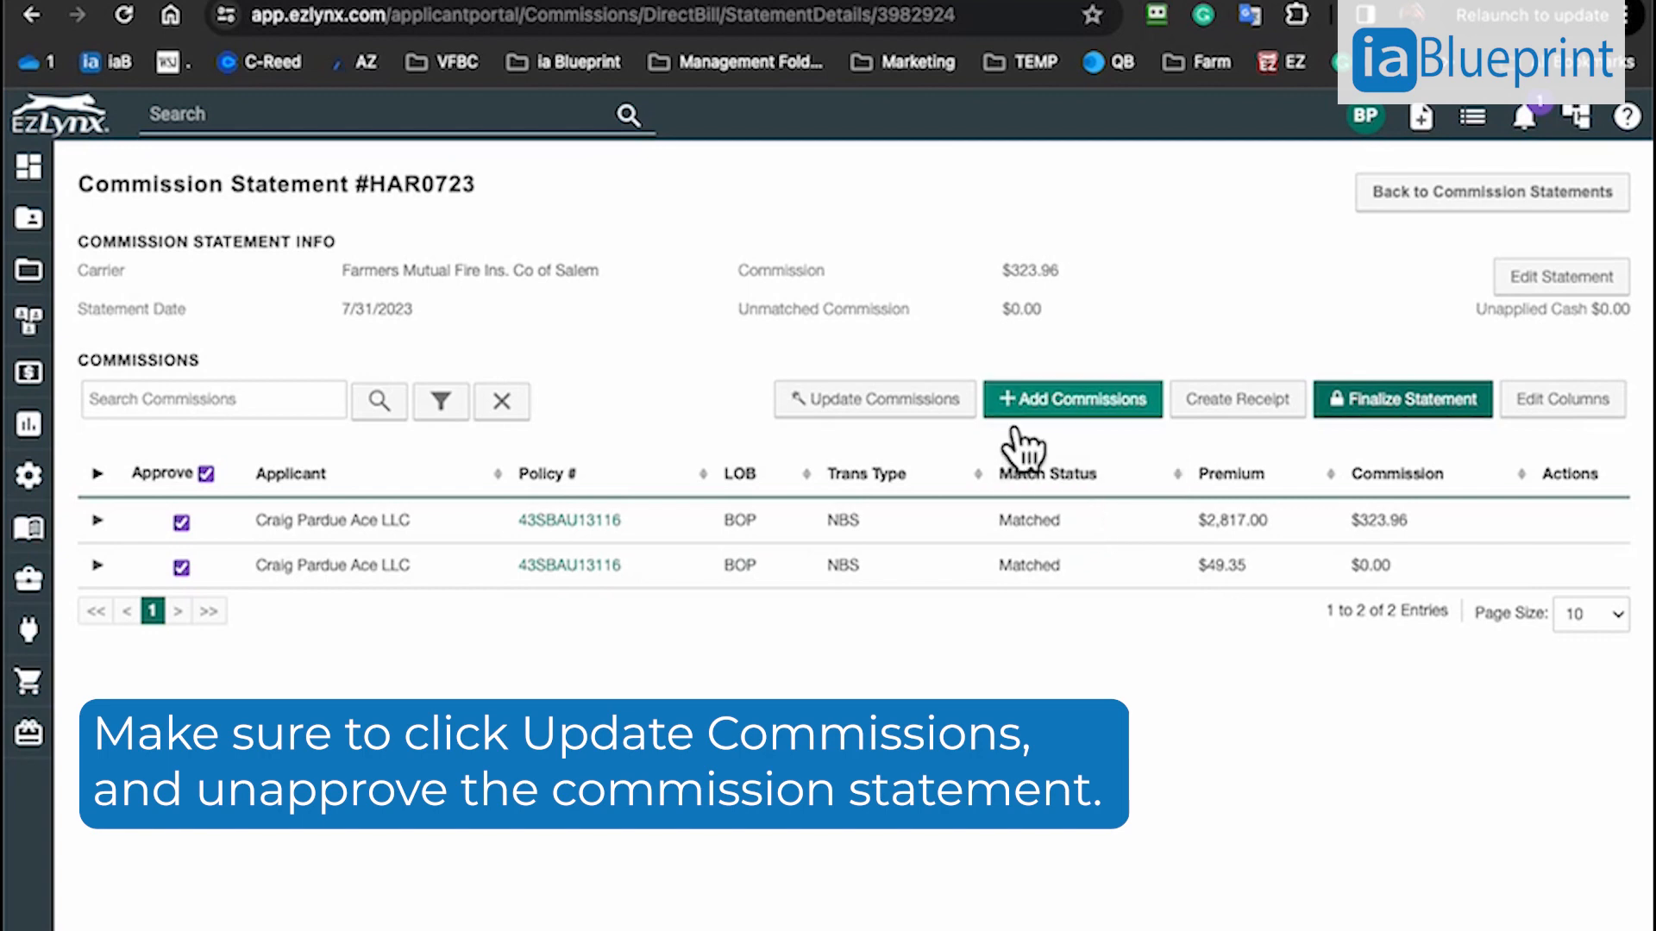
Rerun the commission update on statement HAR0723 and try to unapprove its commission lines
click(916, 402)
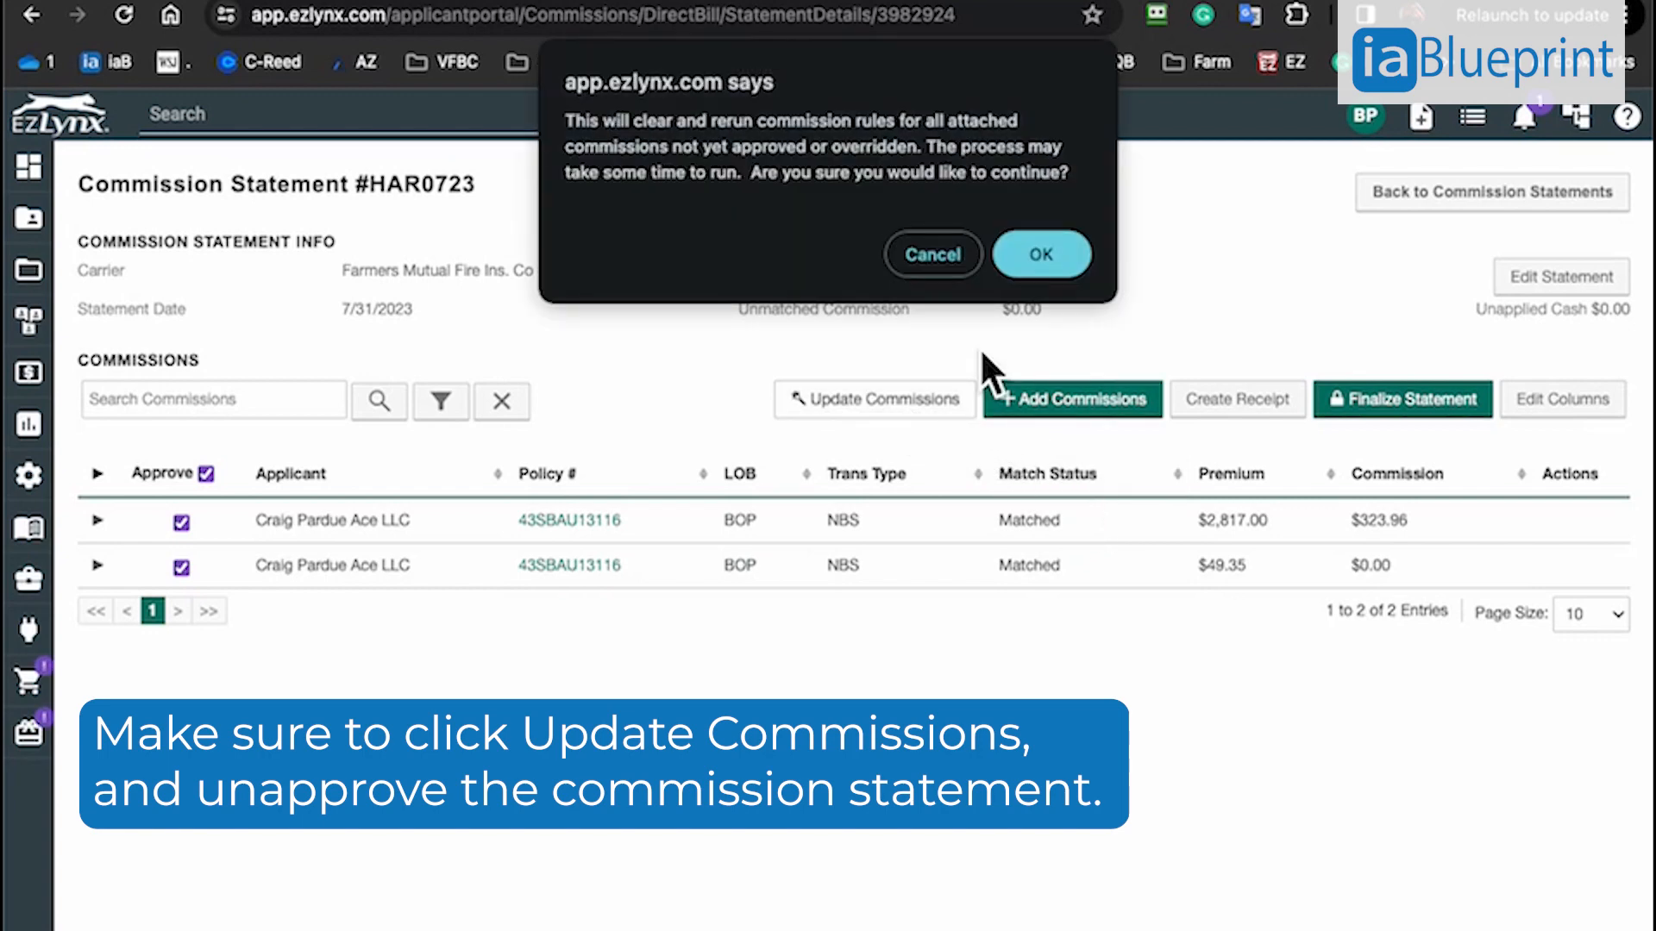
click(1048, 254)
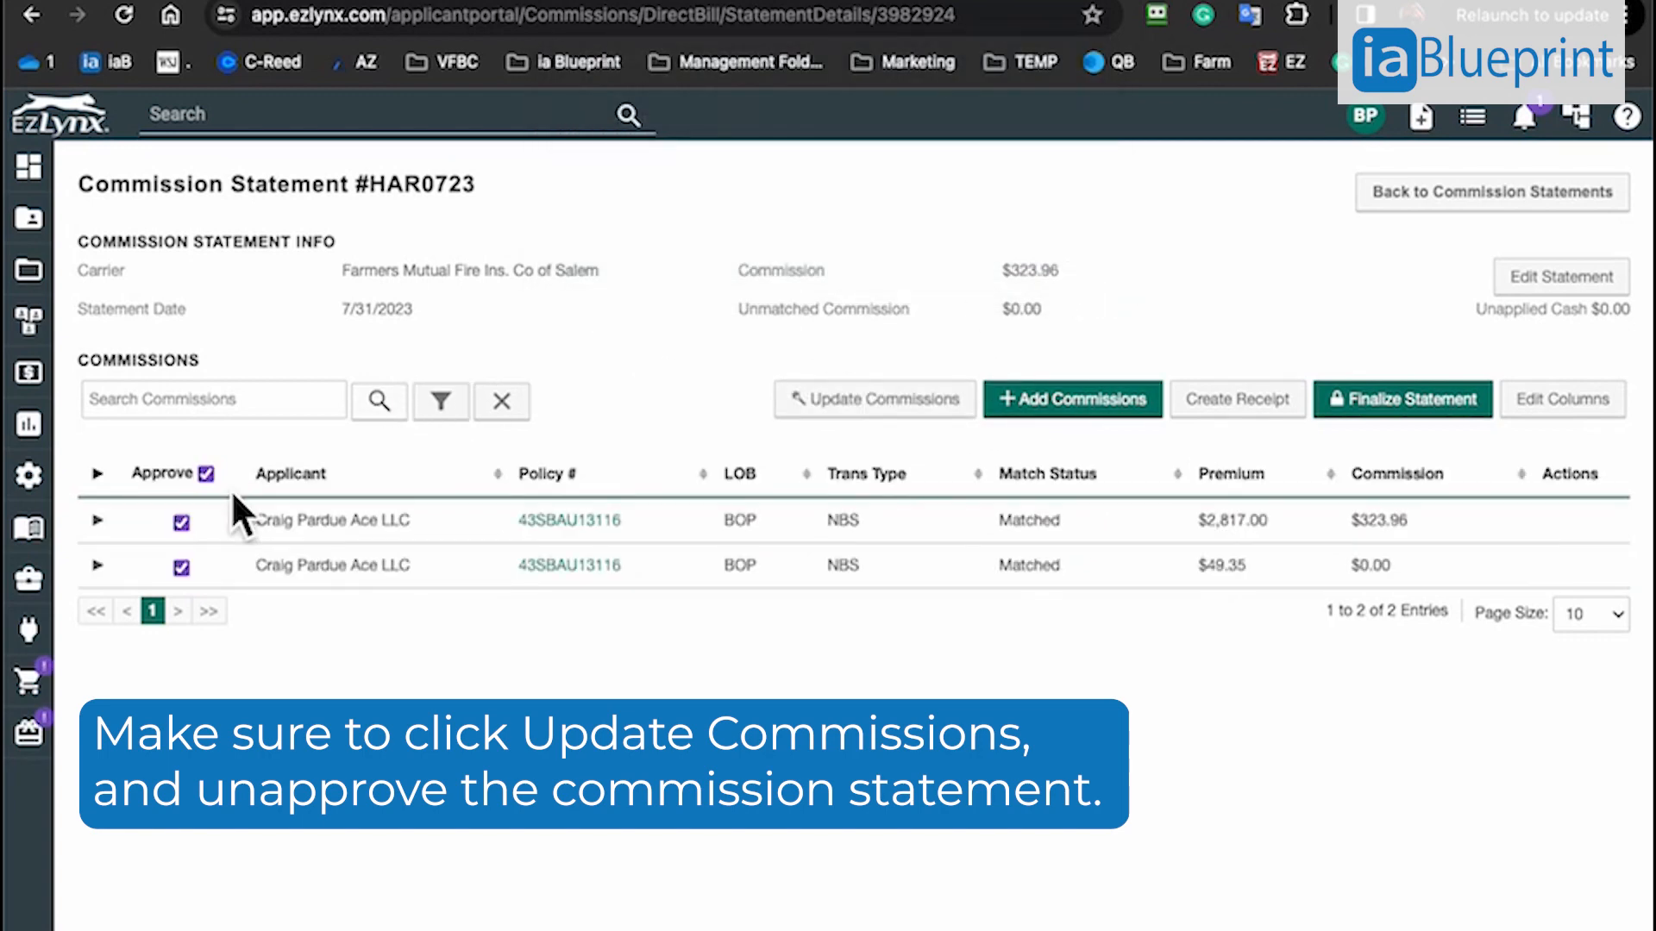
click(207, 473)
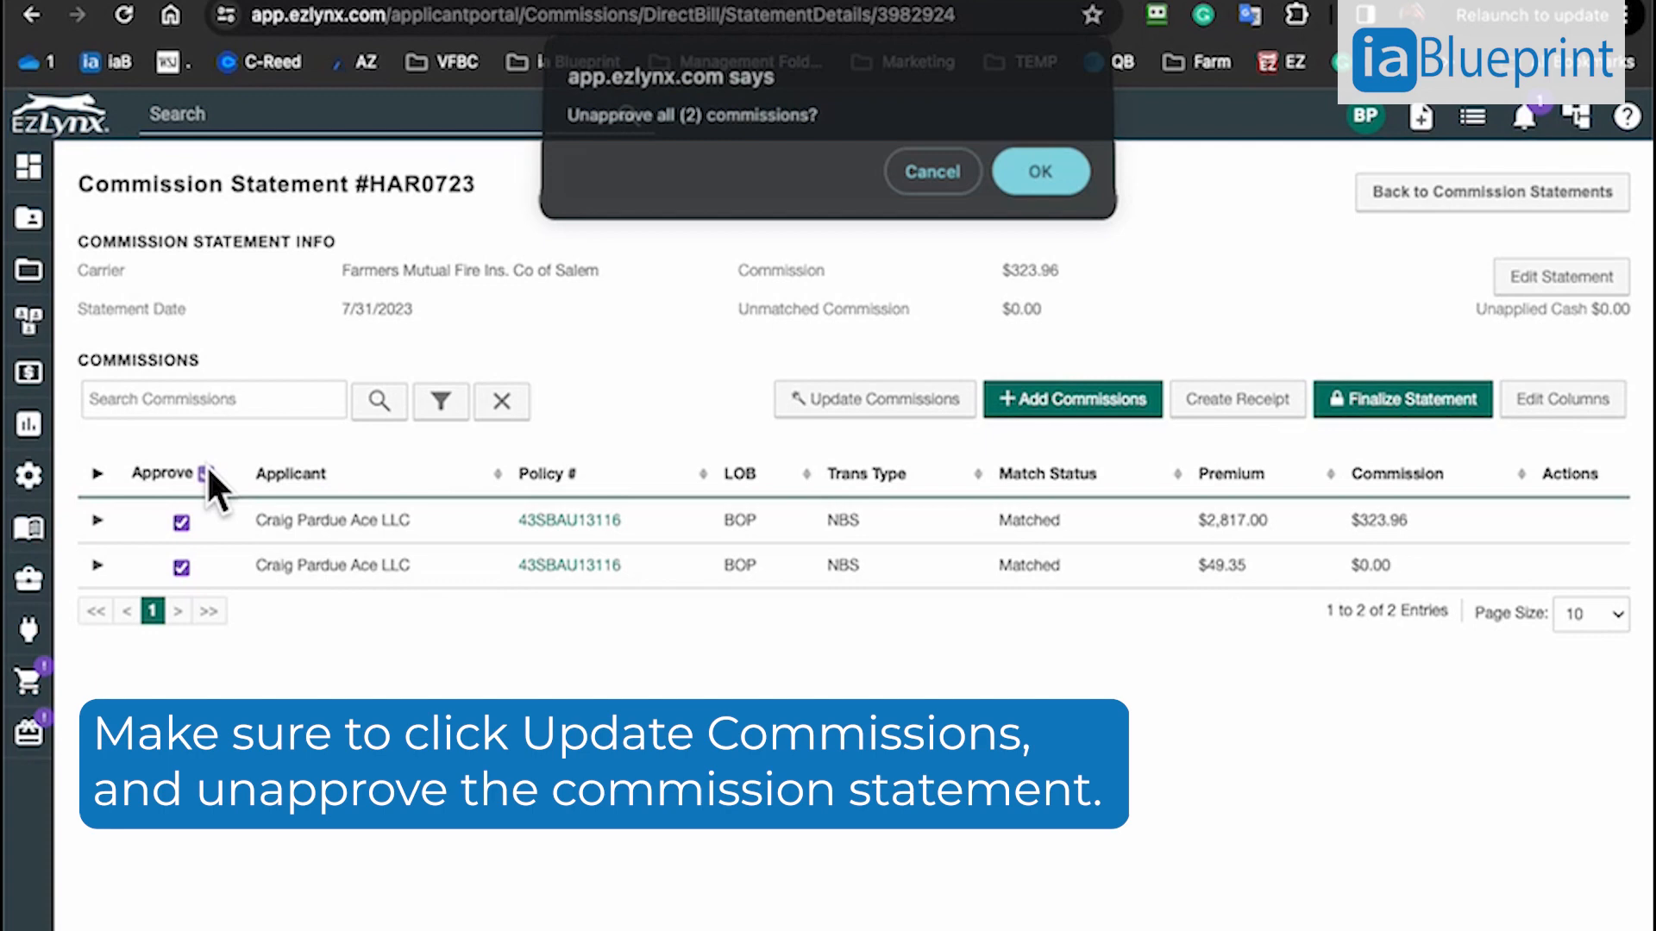
click(1048, 183)
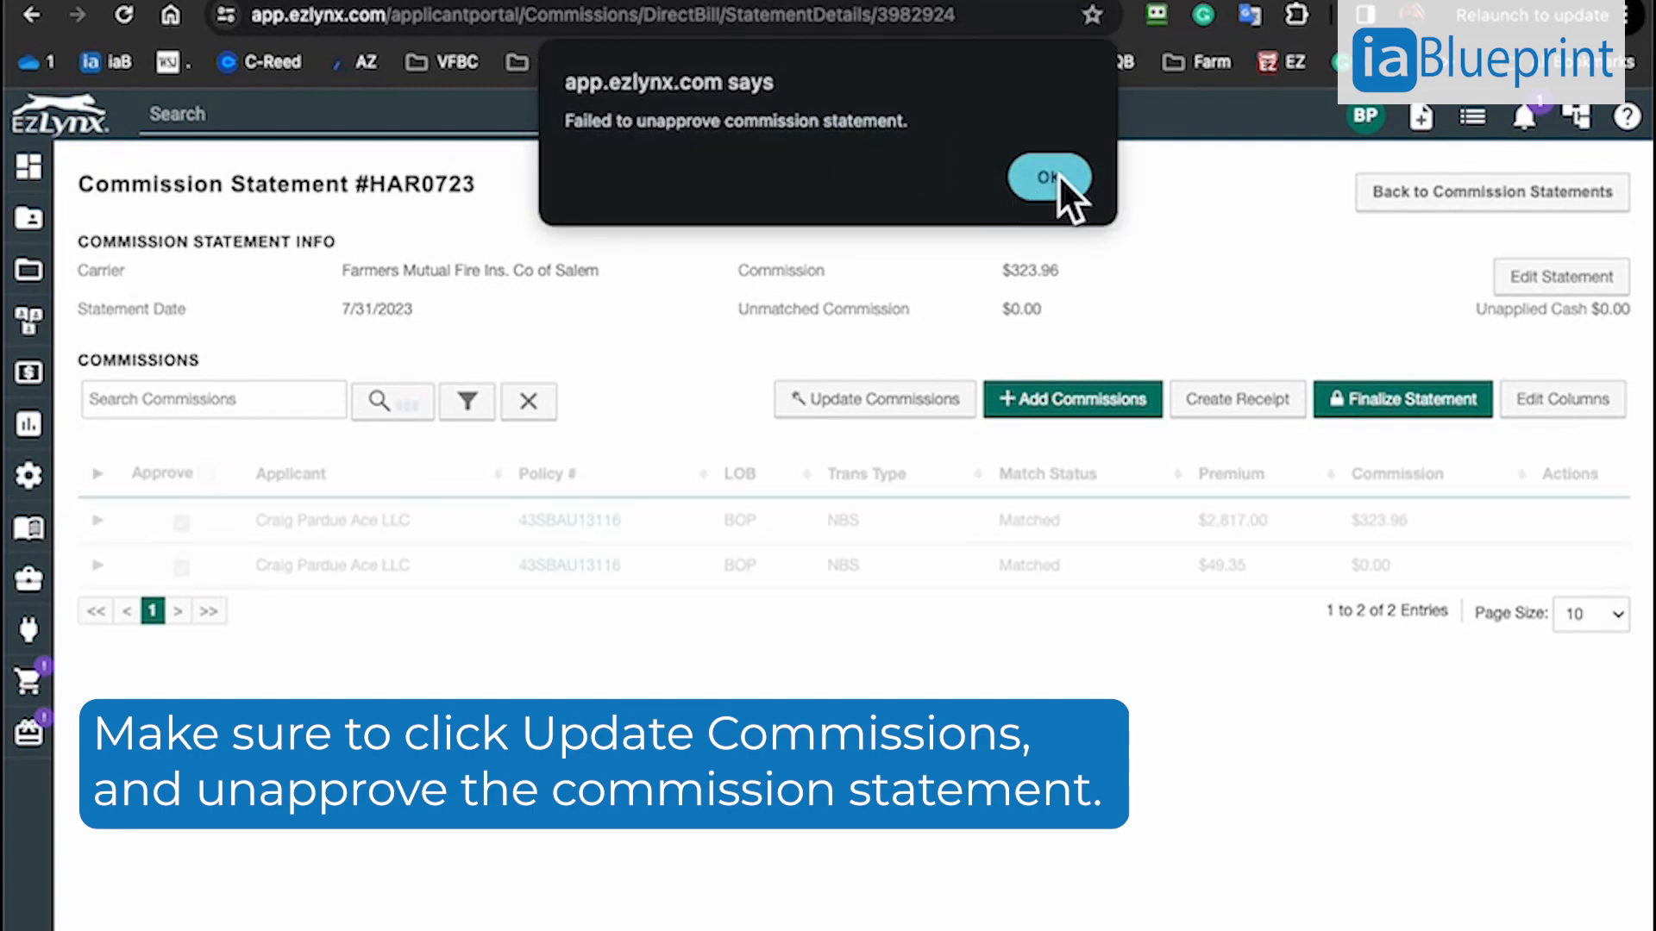
click(1057, 179)
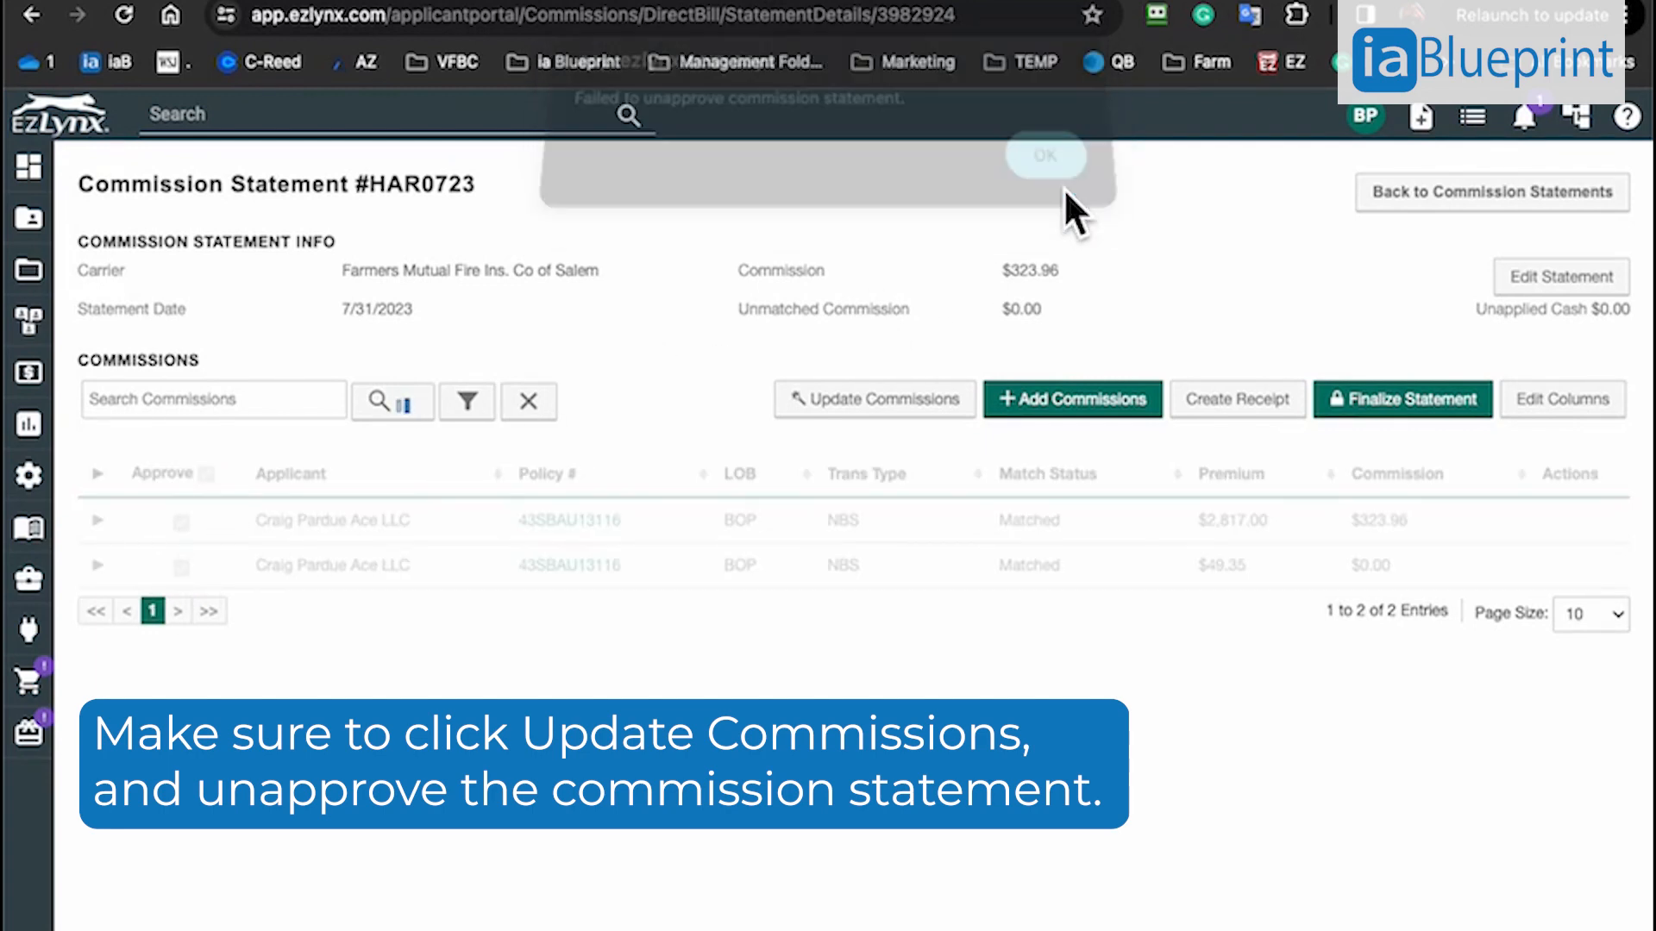
click(181, 567)
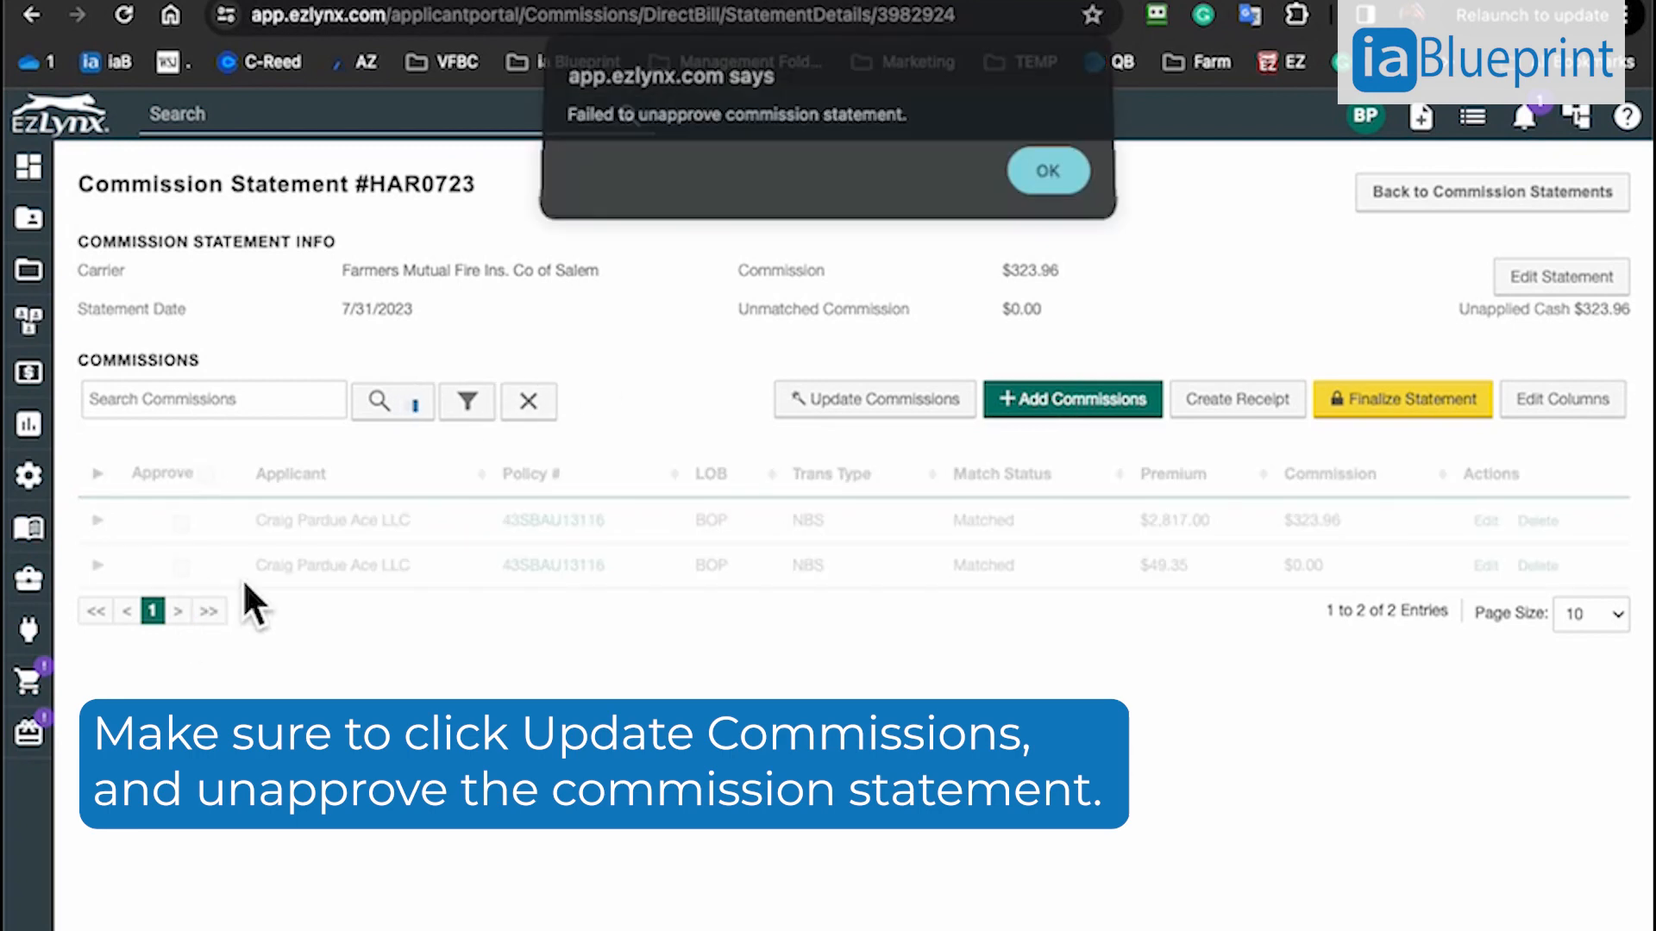
click(1054, 188)
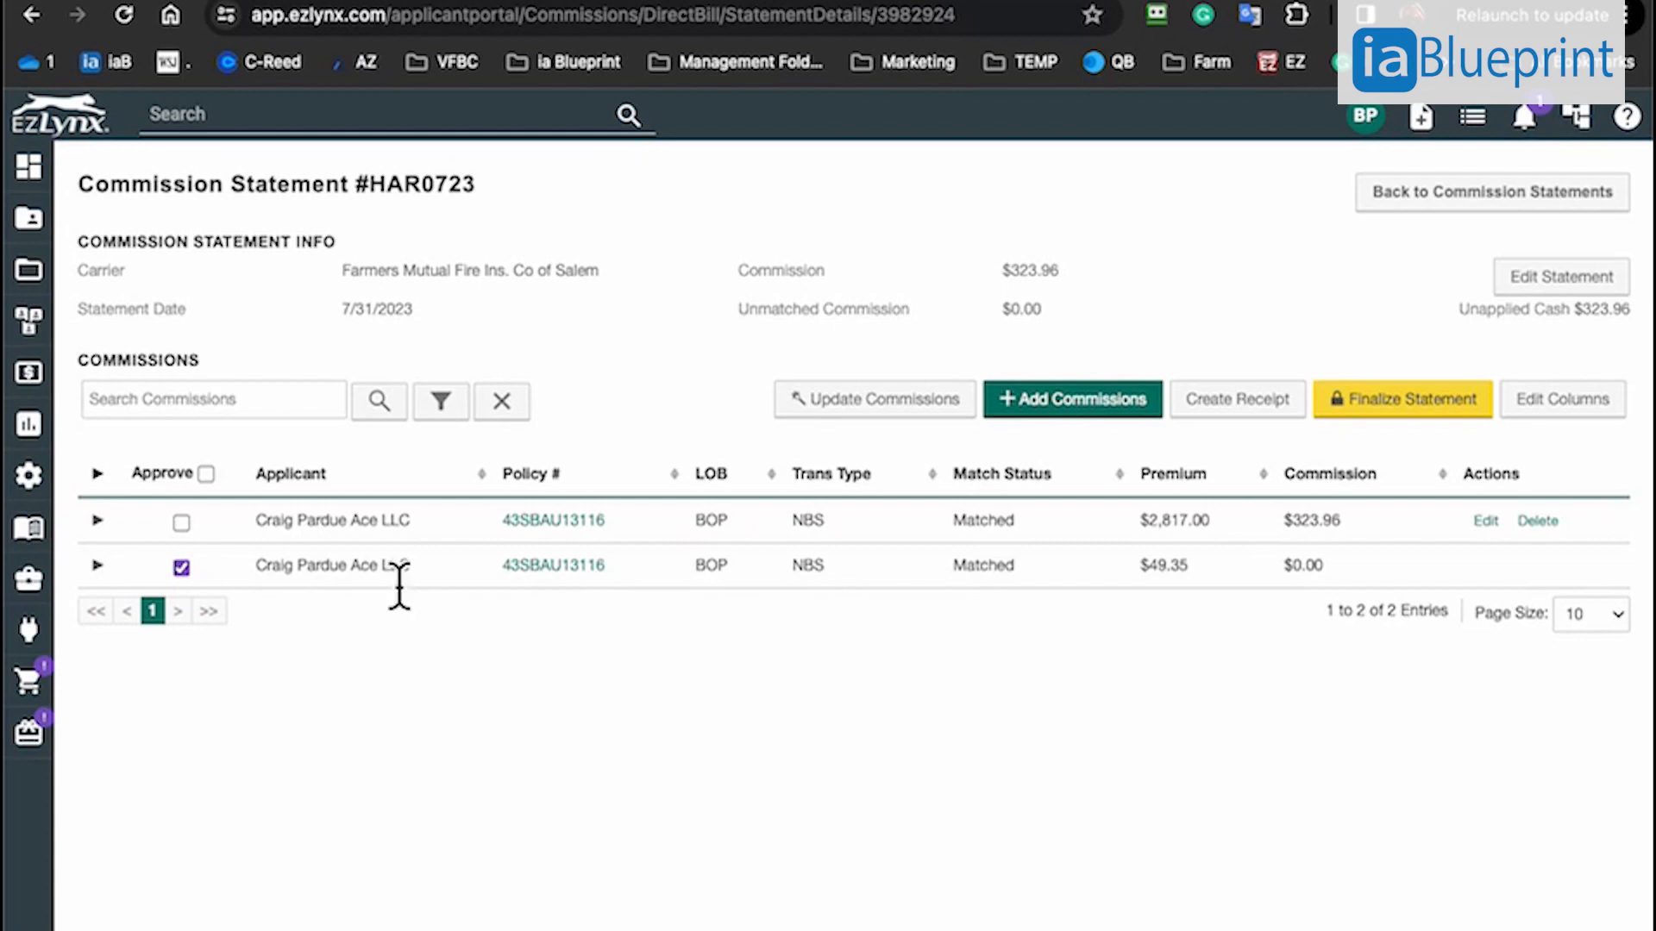
Update the commissions on the statement once more and approve all unapproved commission lines
click(208, 476)
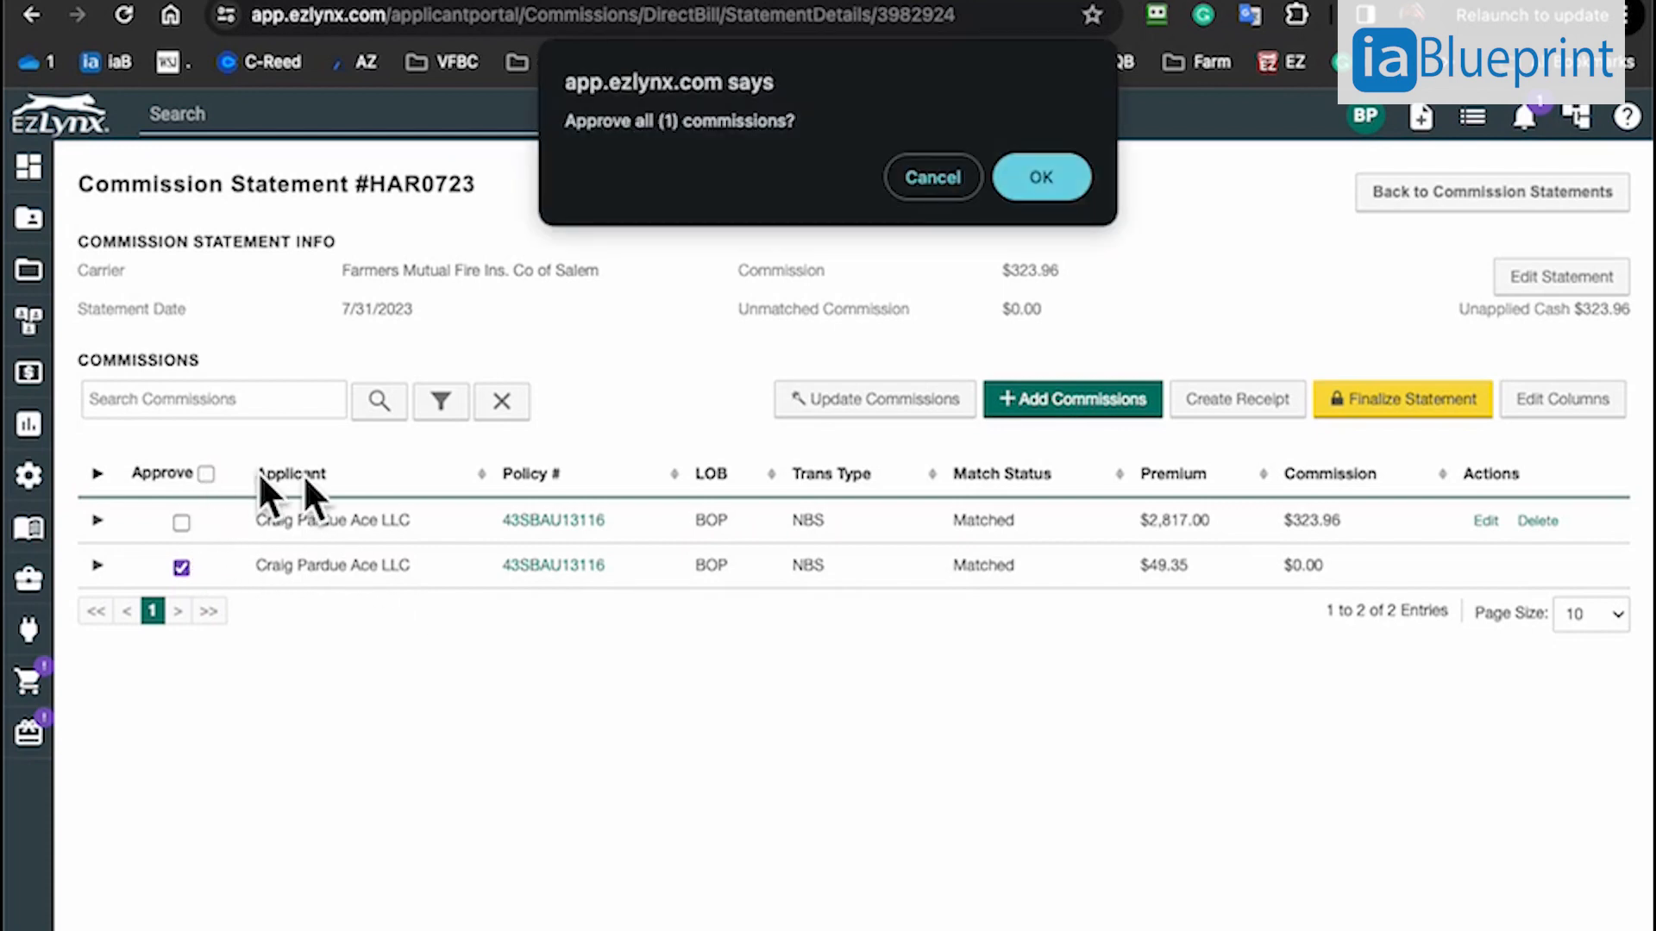
click(924, 198)
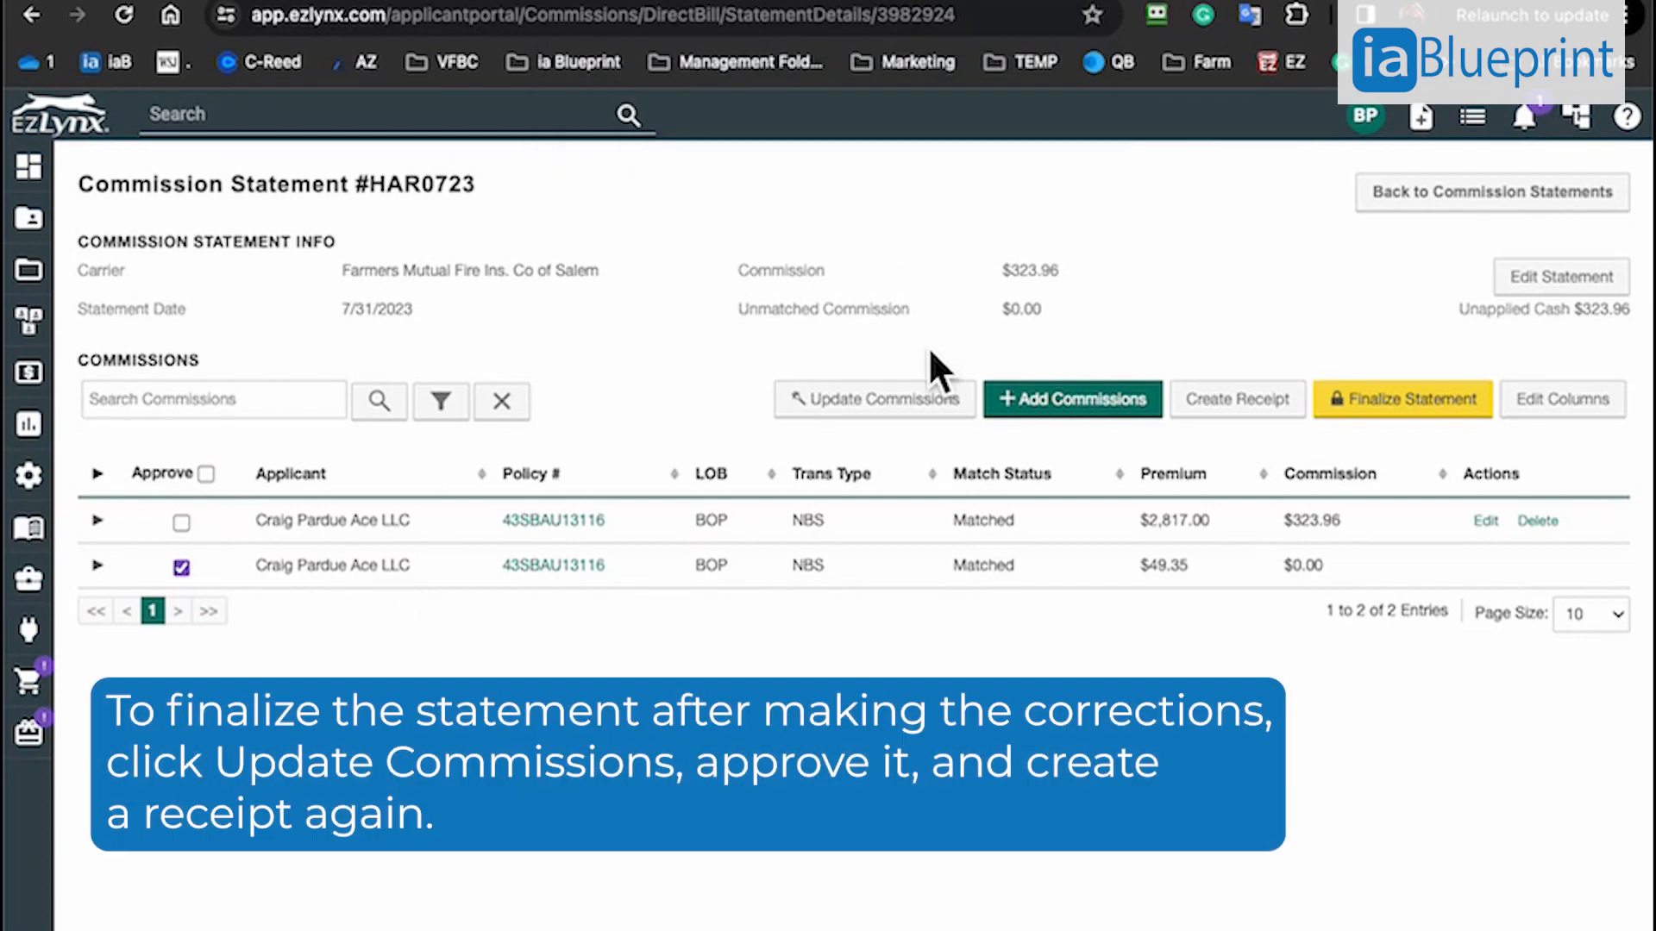
click(902, 399)
click(1046, 252)
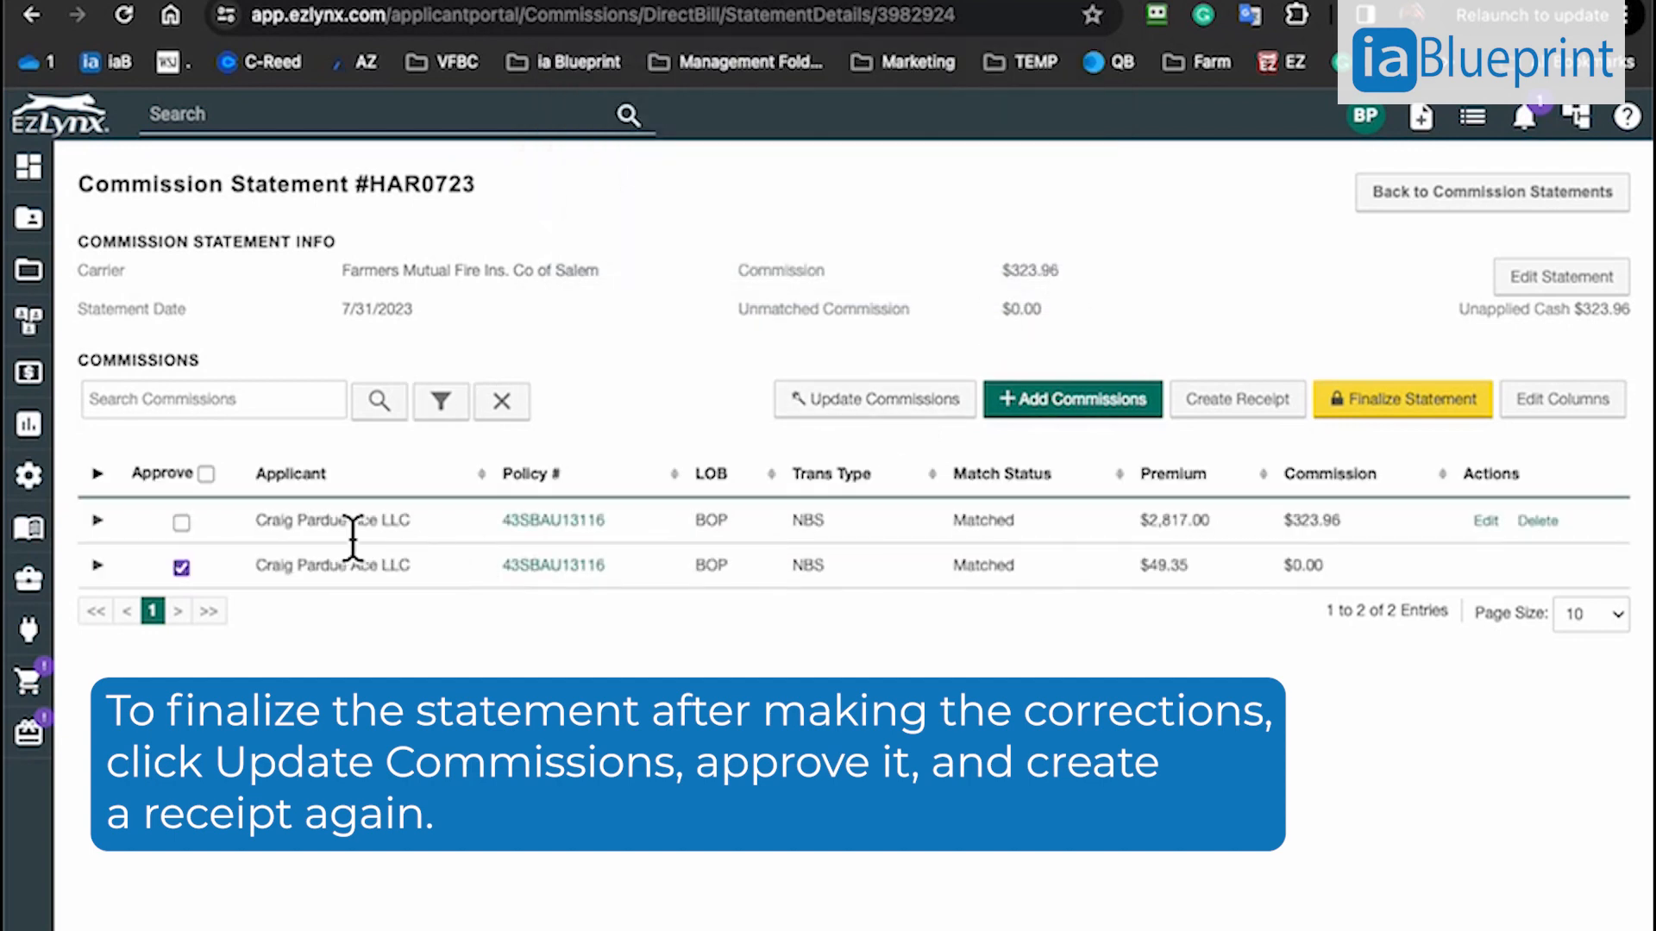
click(207, 476)
click(1041, 178)
Create a Credit/EFT receipt for the statement into the Company Income Bank Account, and finalize statement HAR0723
click(1238, 398)
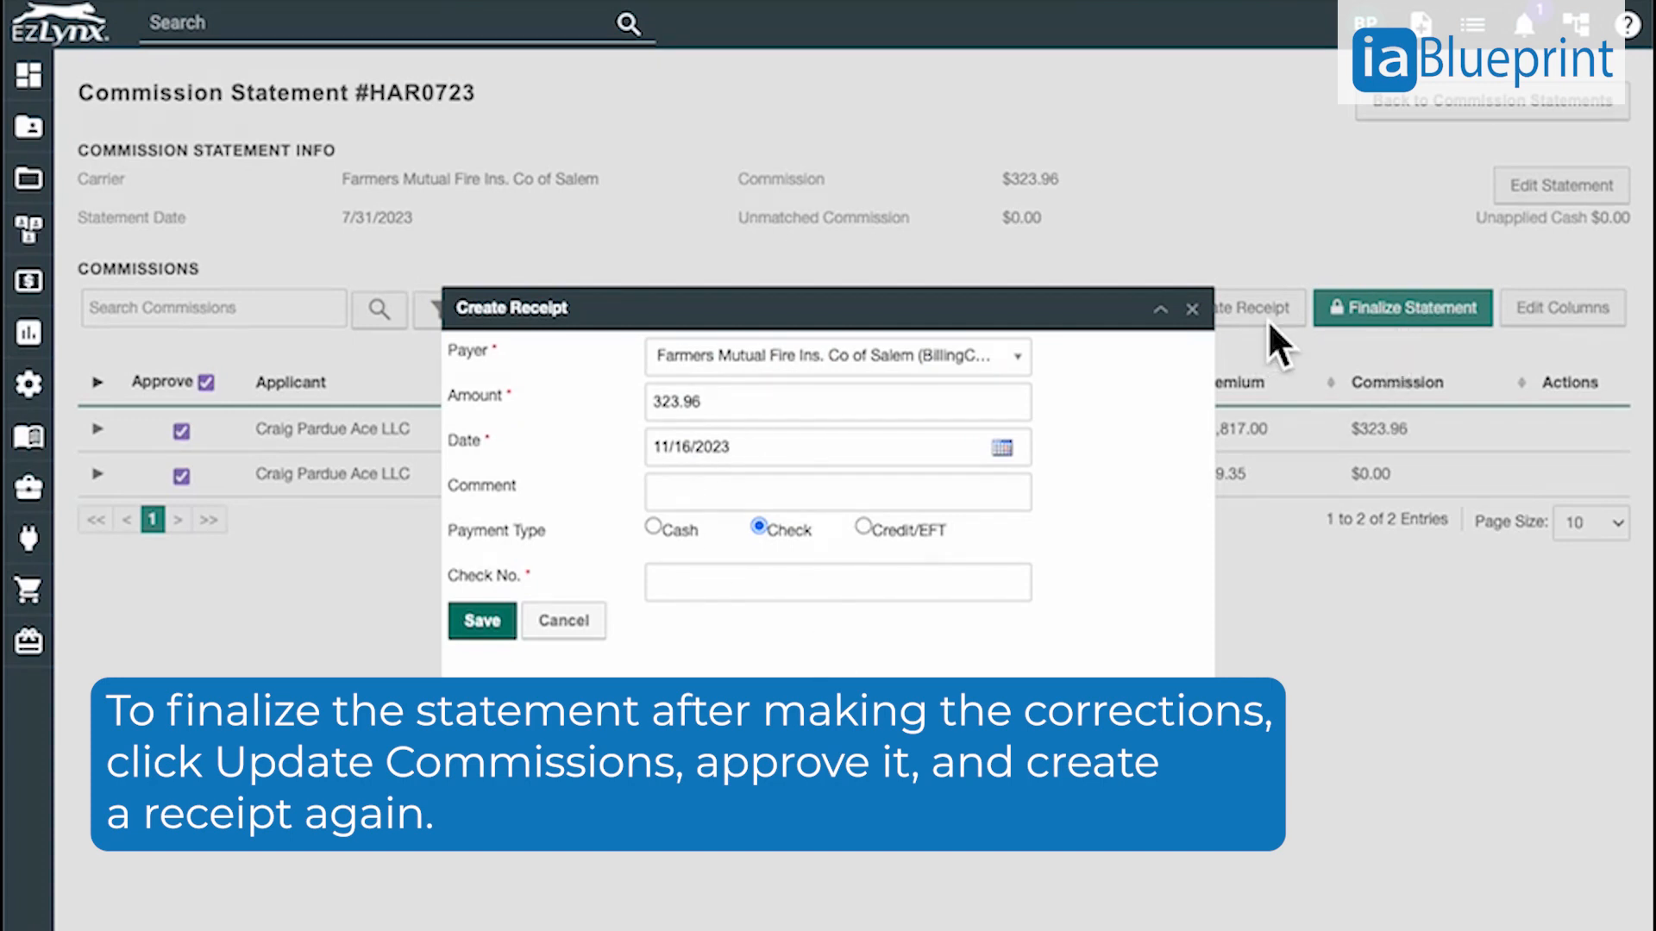
click(905, 531)
click(895, 583)
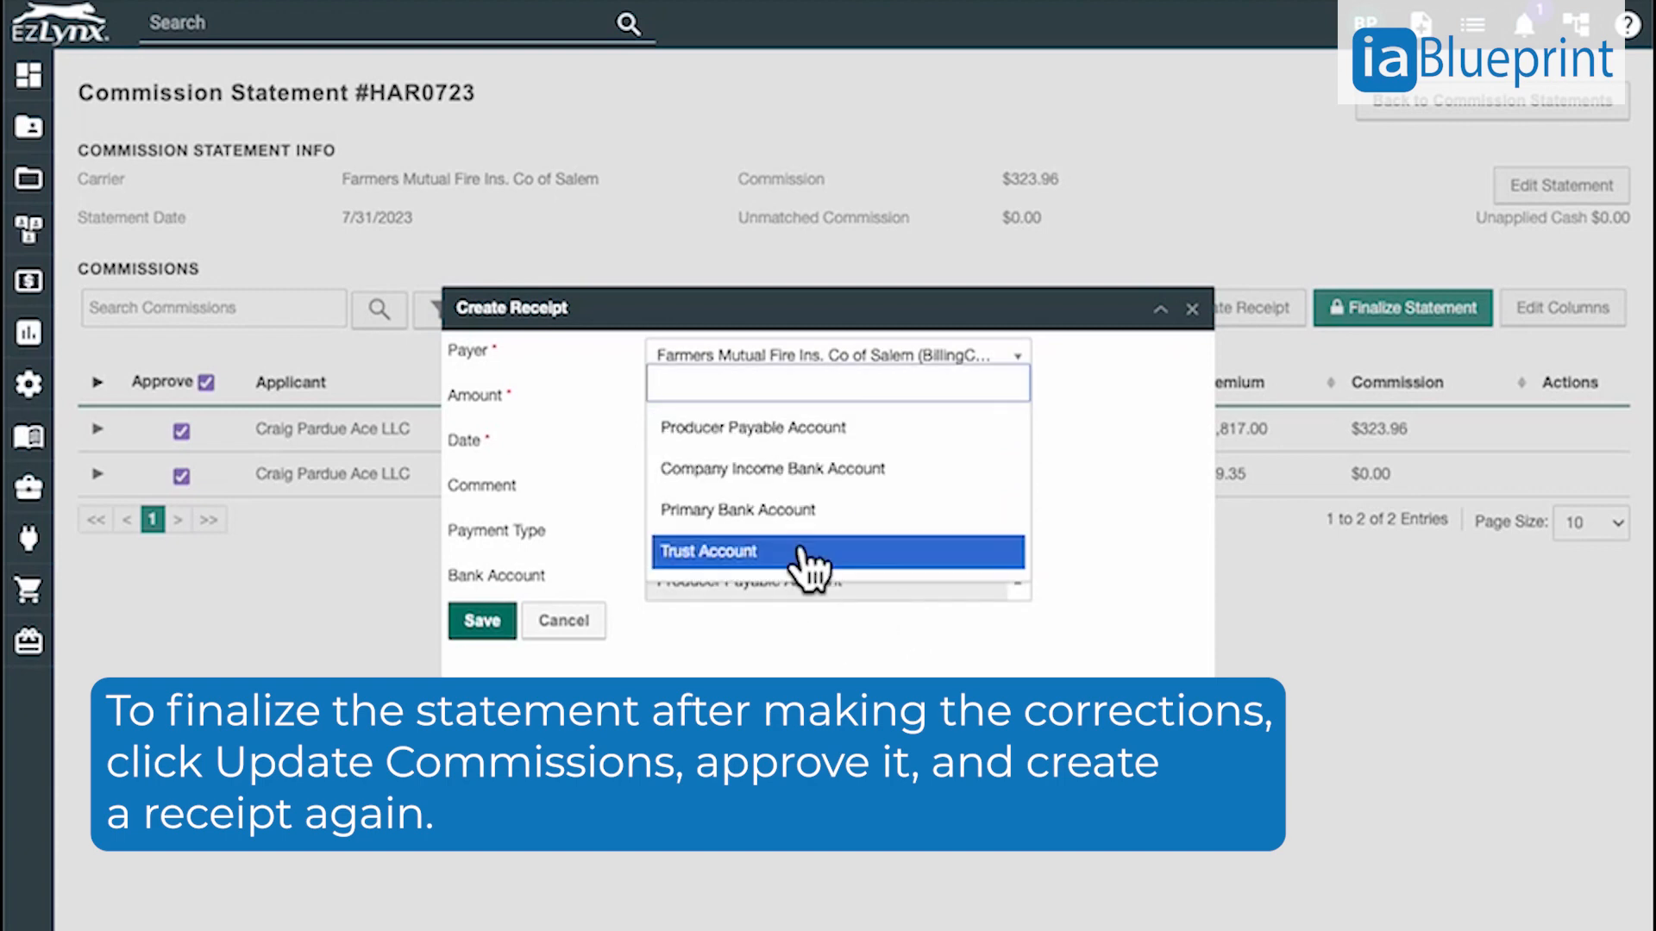
click(789, 473)
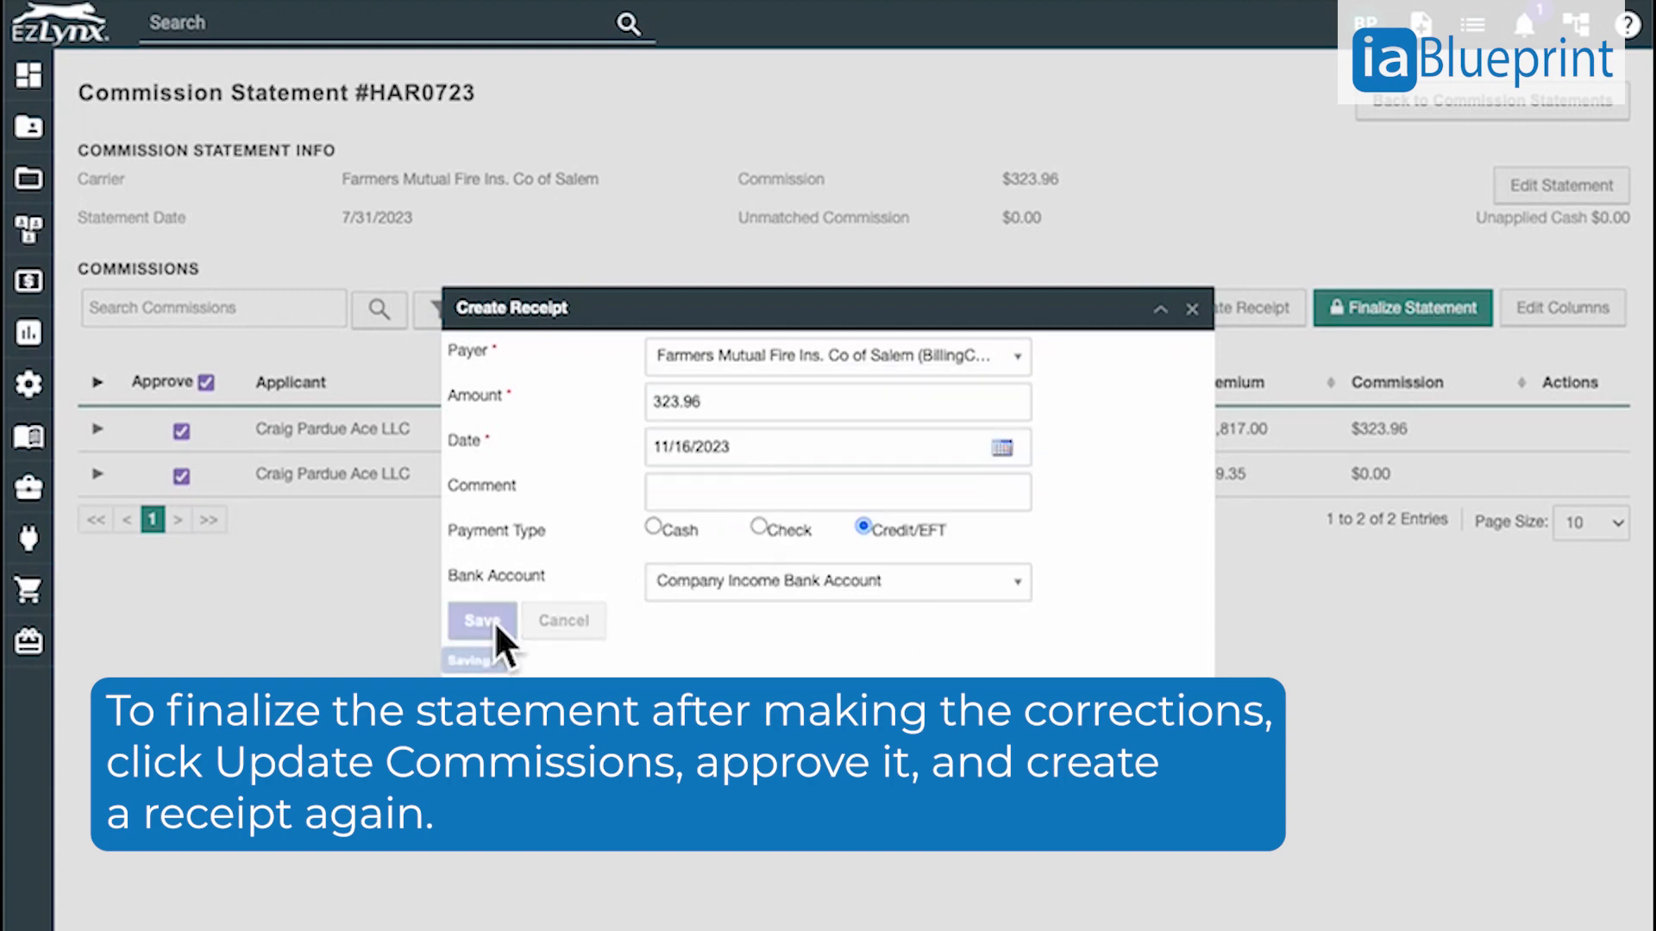
click(488, 621)
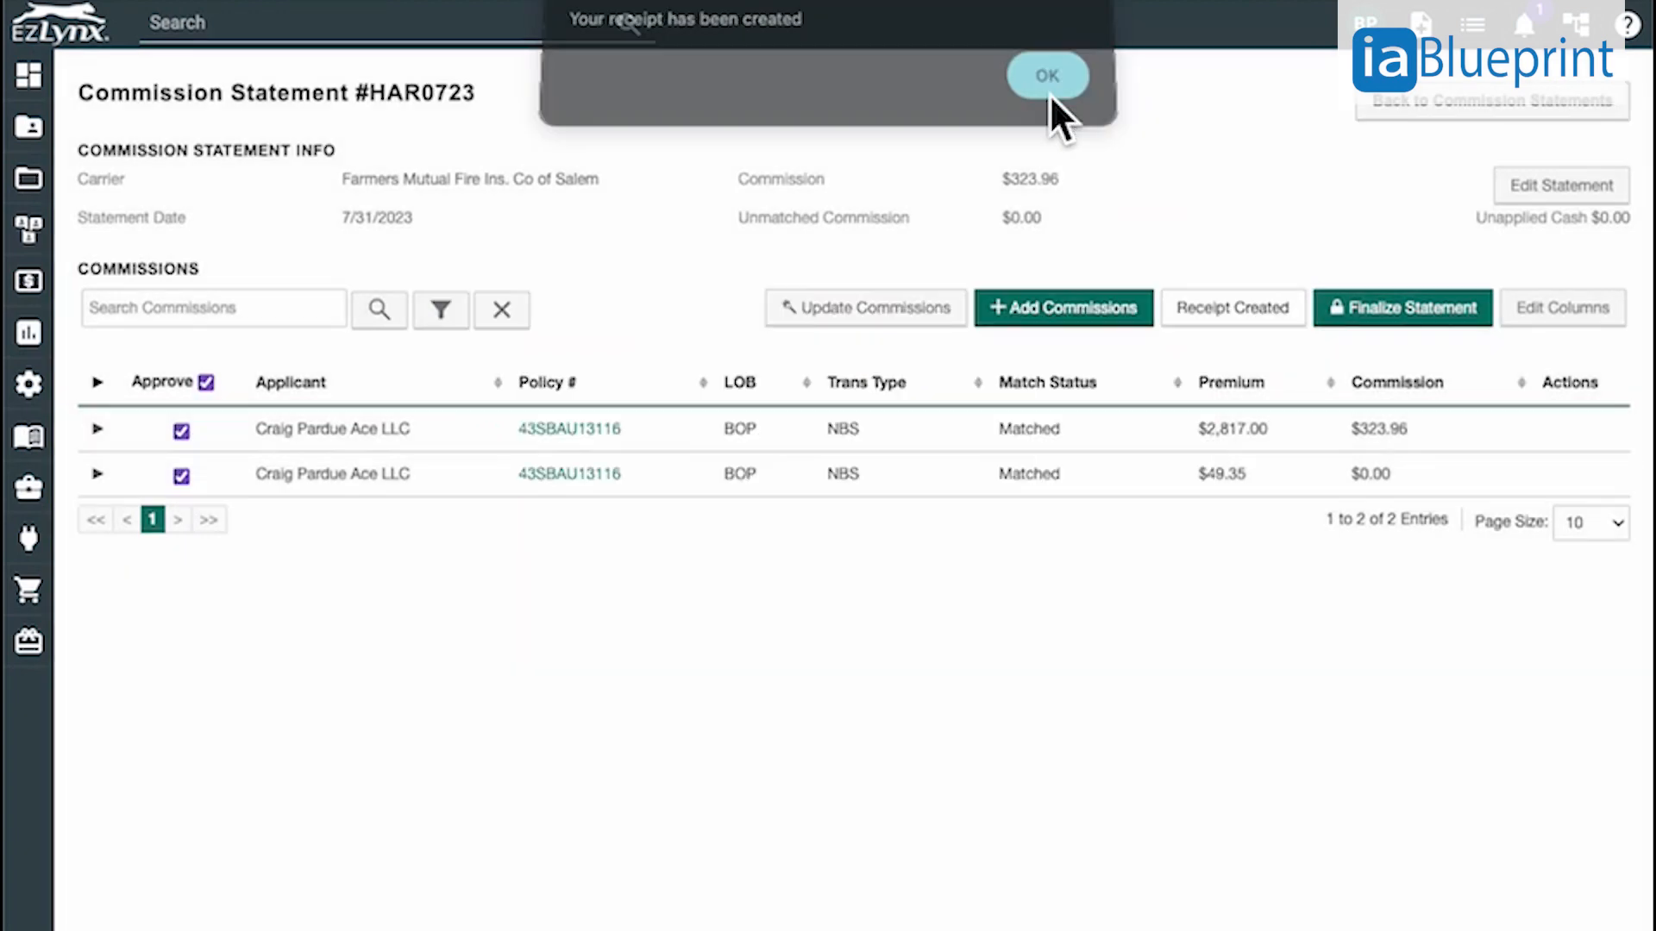
click(1049, 73)
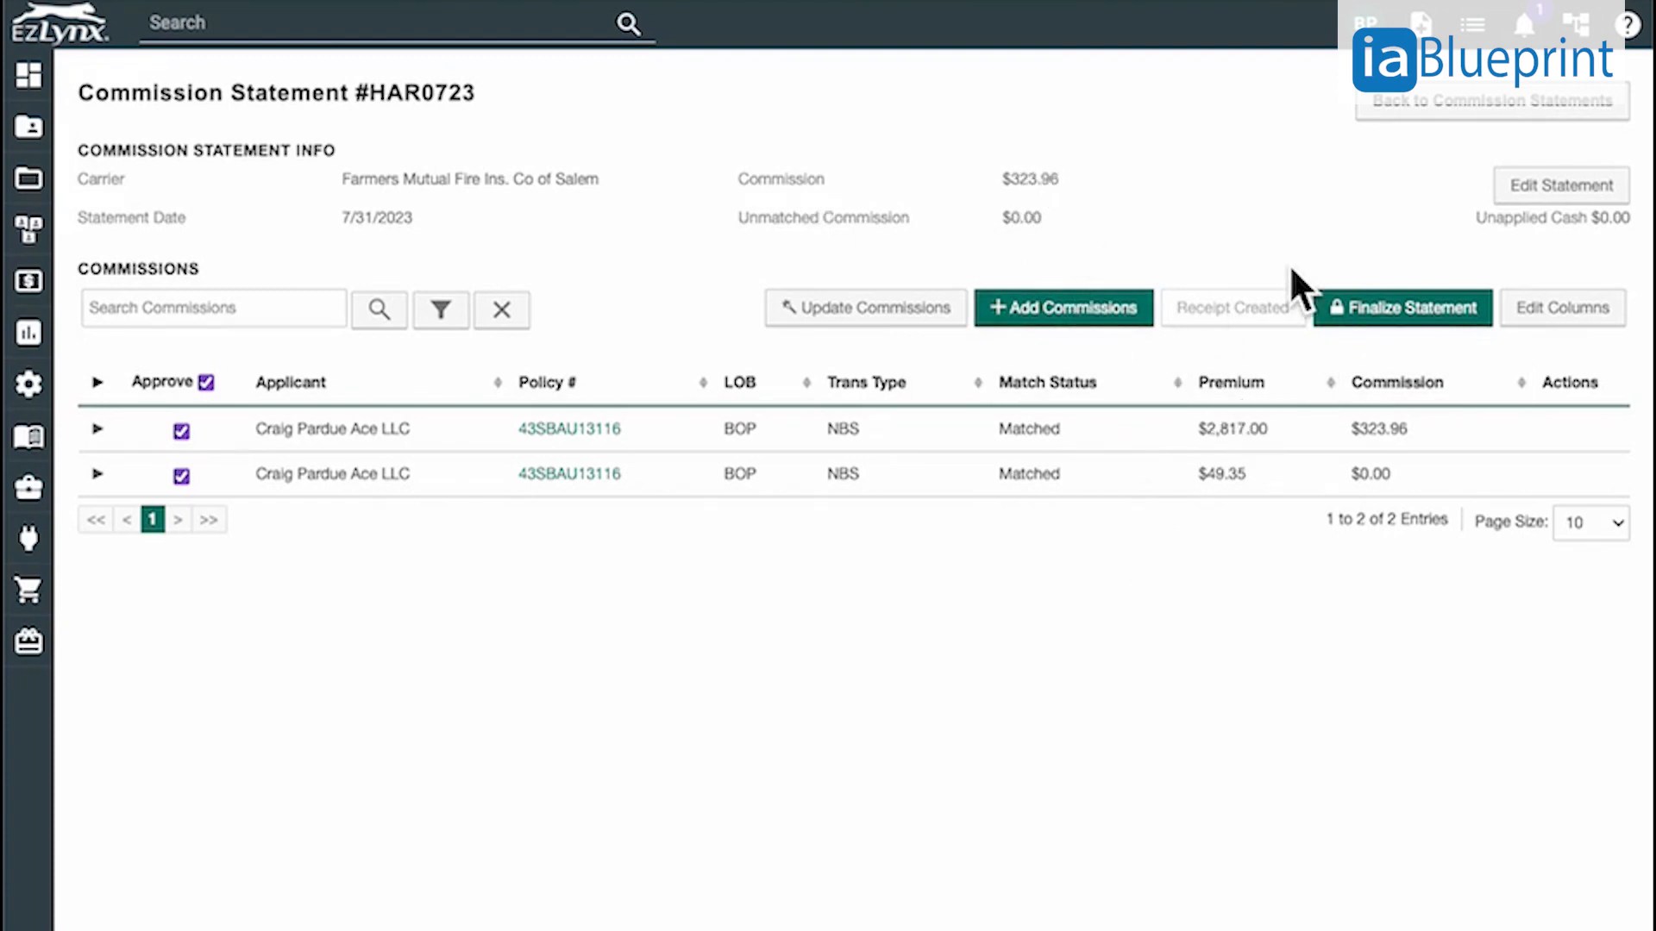
click(1406, 308)
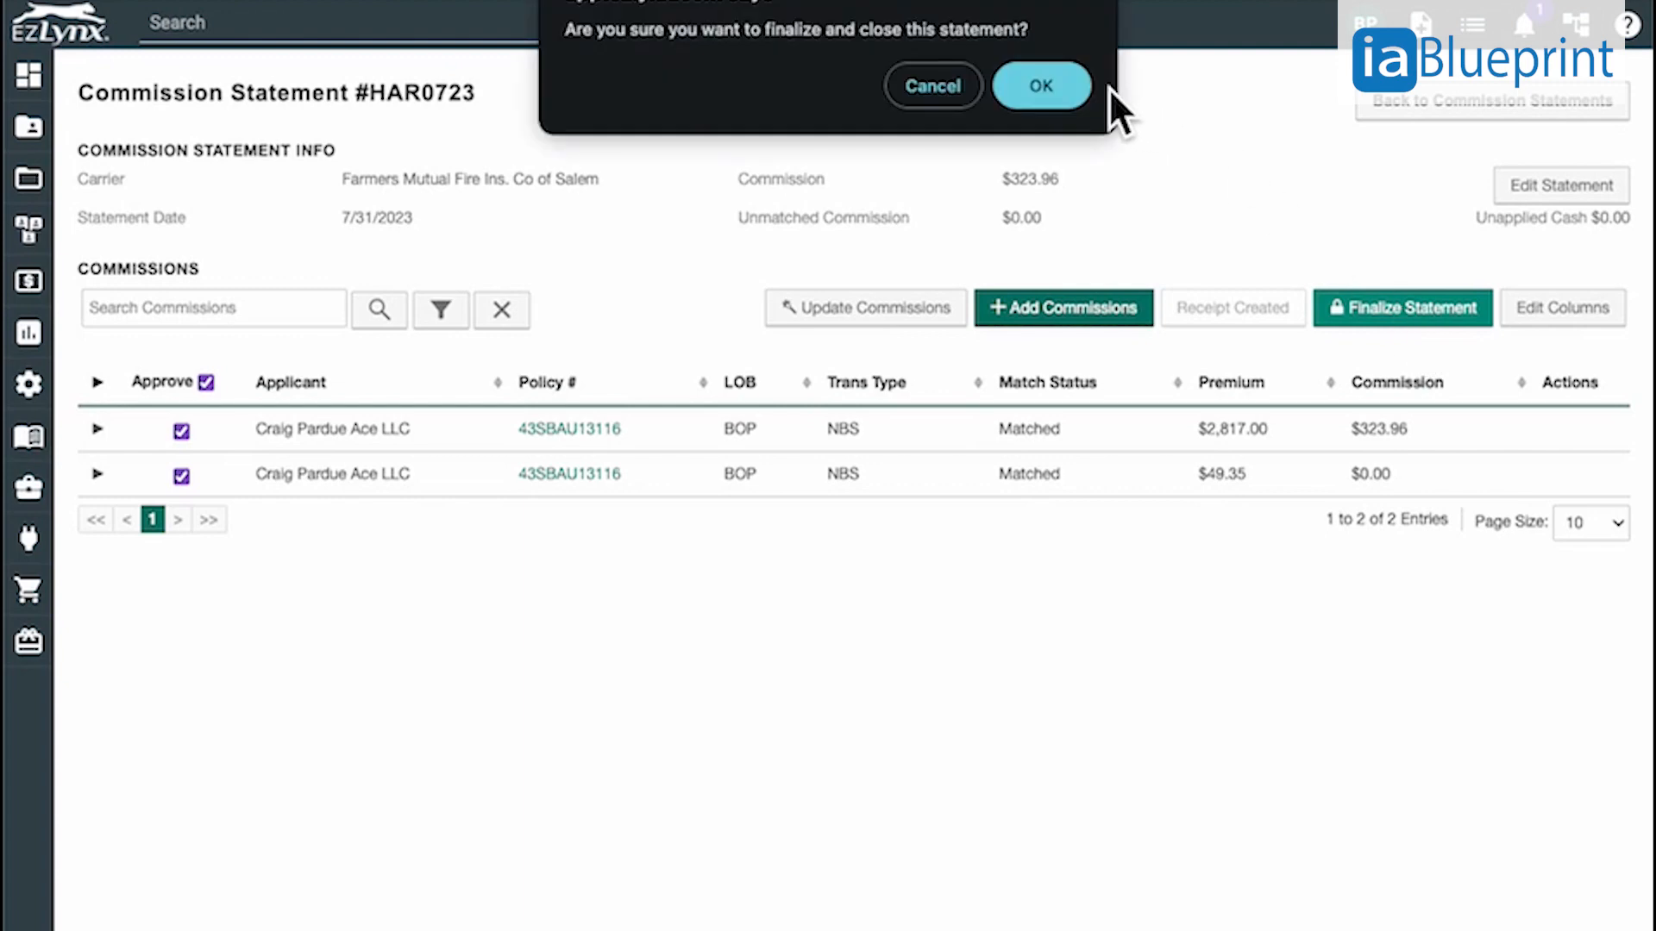
click(1068, 93)
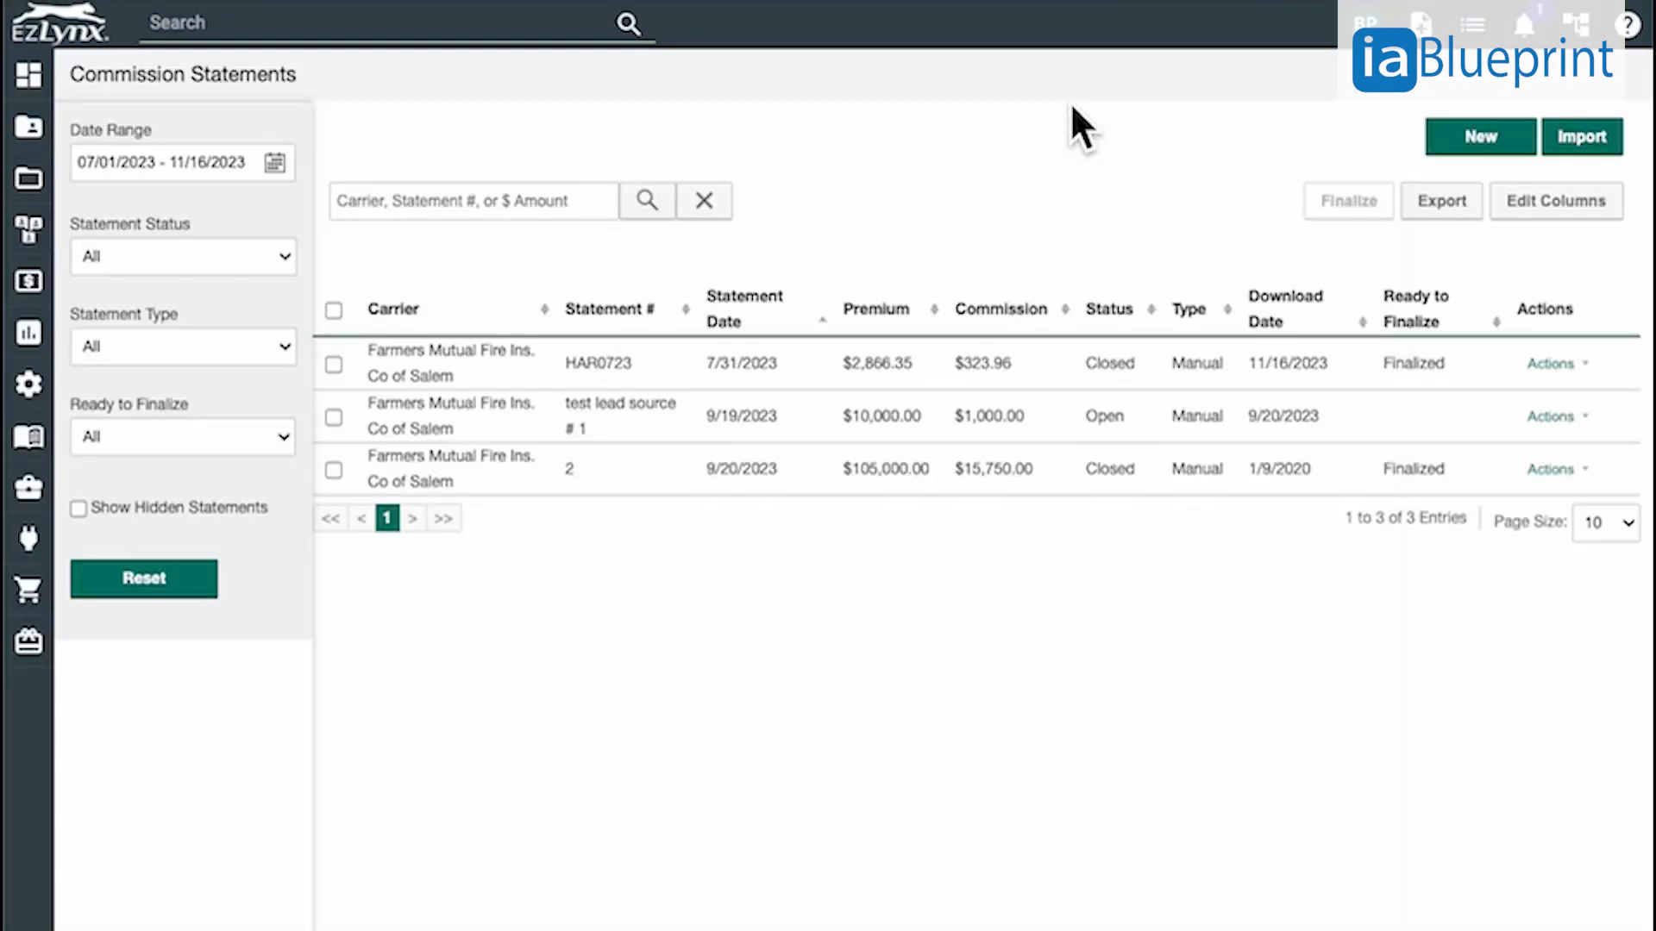